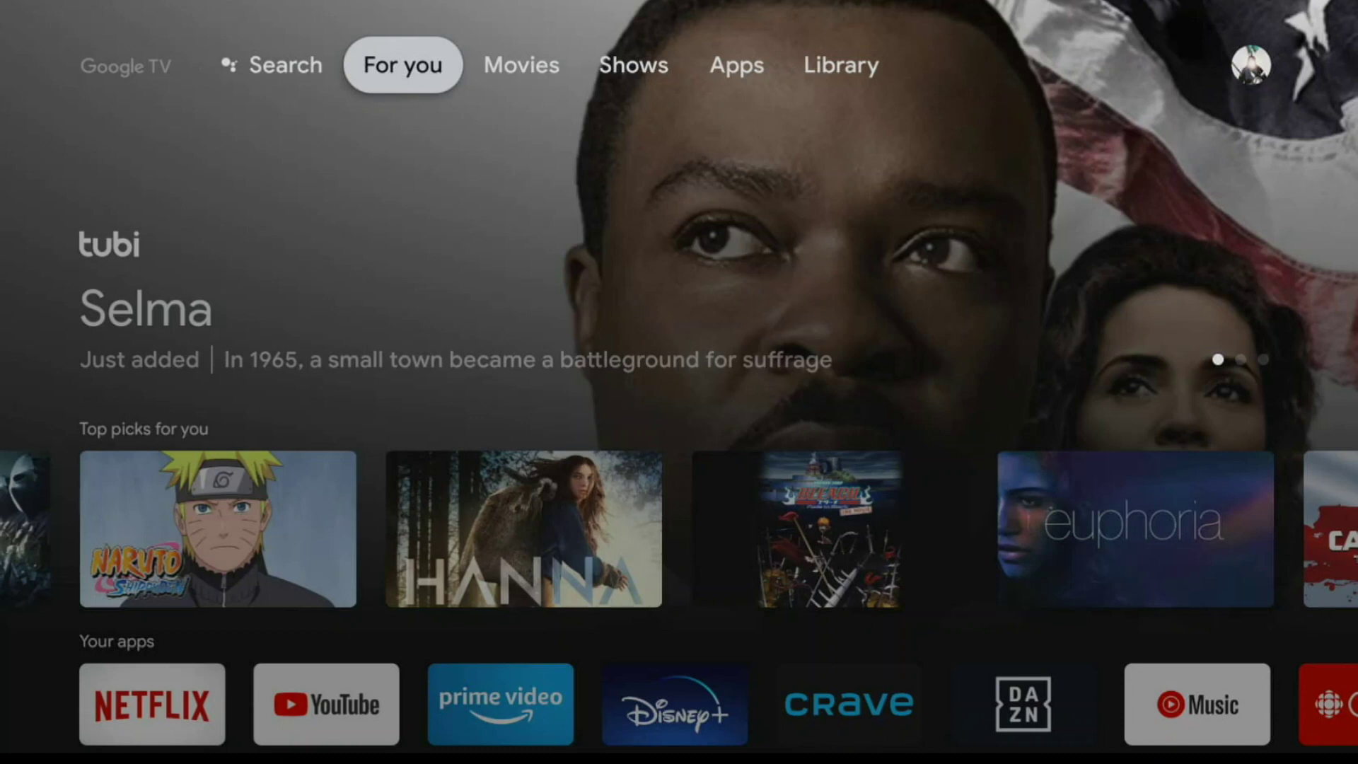
# - Go to System settings through the profile panel's Settings
pyautogui.press('Right')
pyautogui.press('Right')
pyautogui.press('Right')
pyautogui.press('Right')
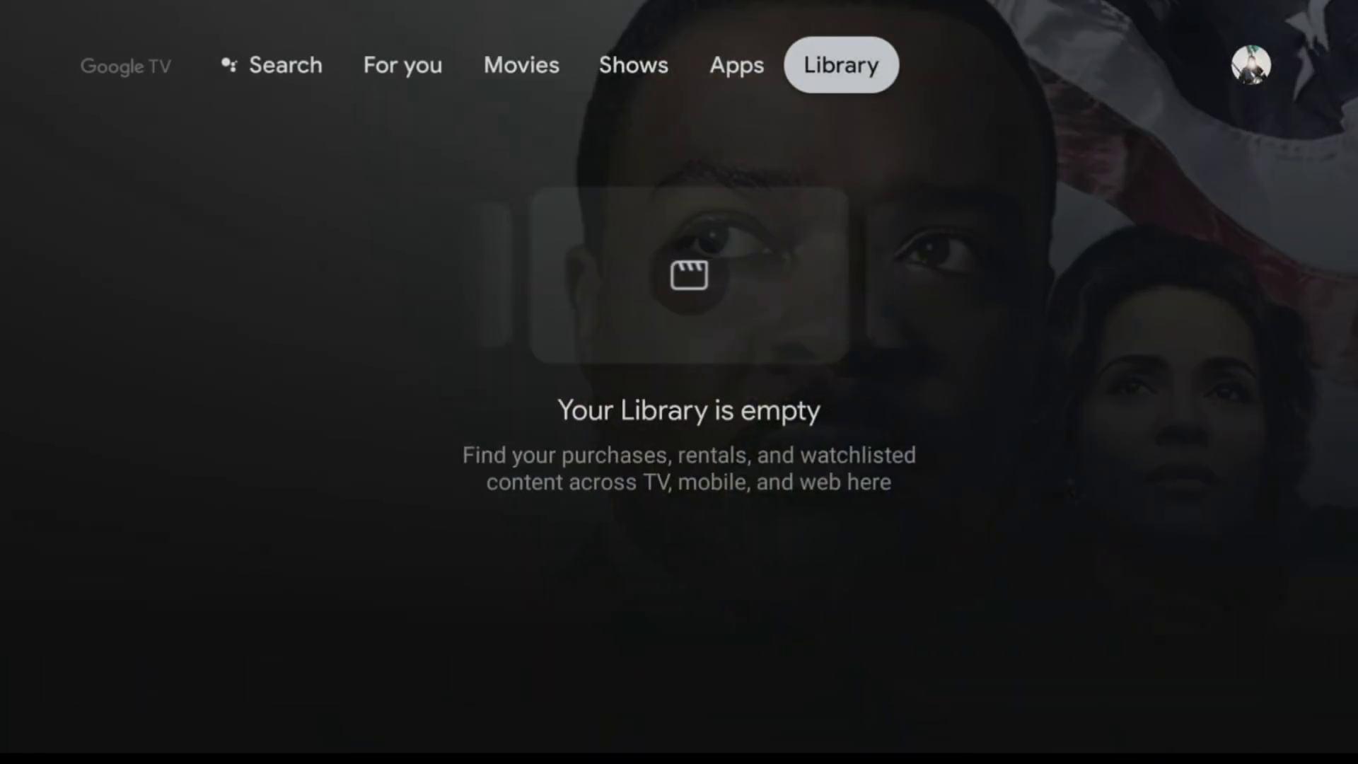
pyautogui.press('Right')
pyautogui.press('Return')
pyautogui.press('Down')
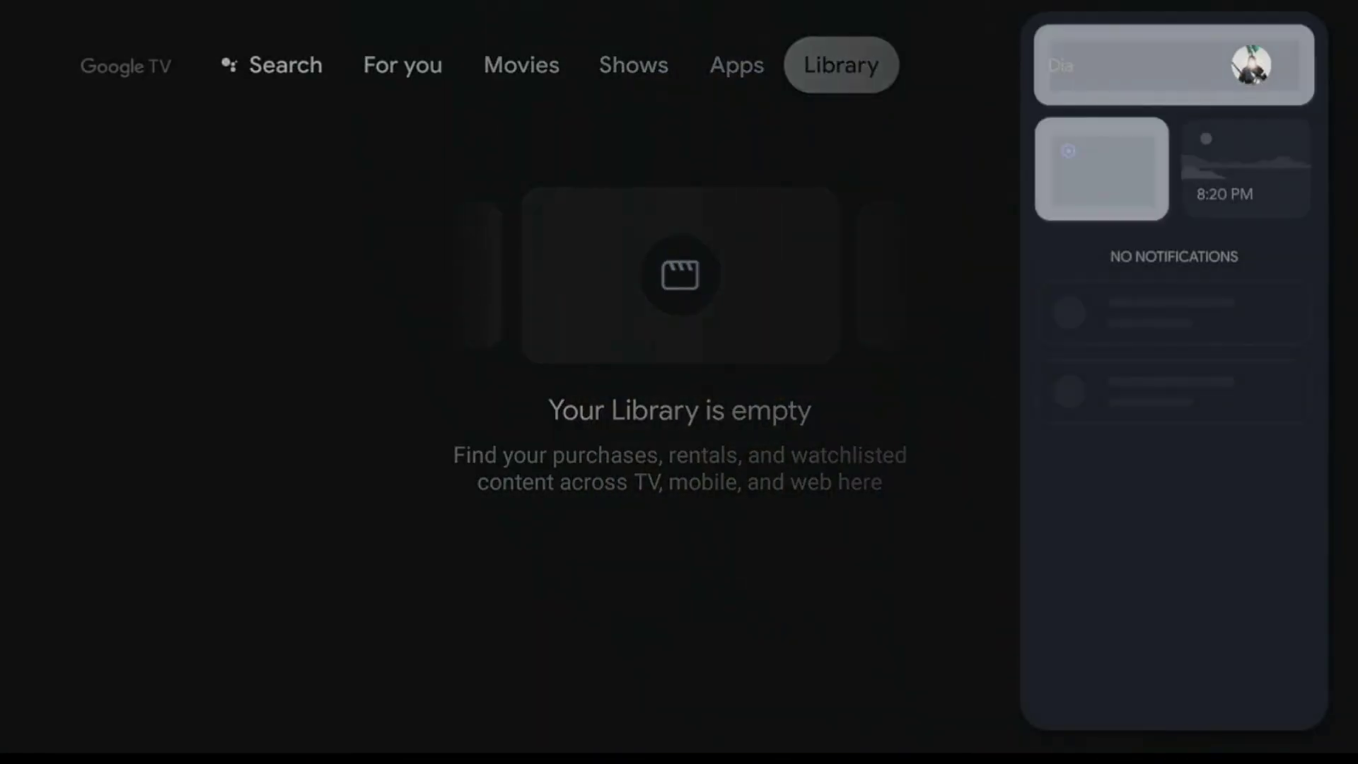
pyautogui.press('Return')
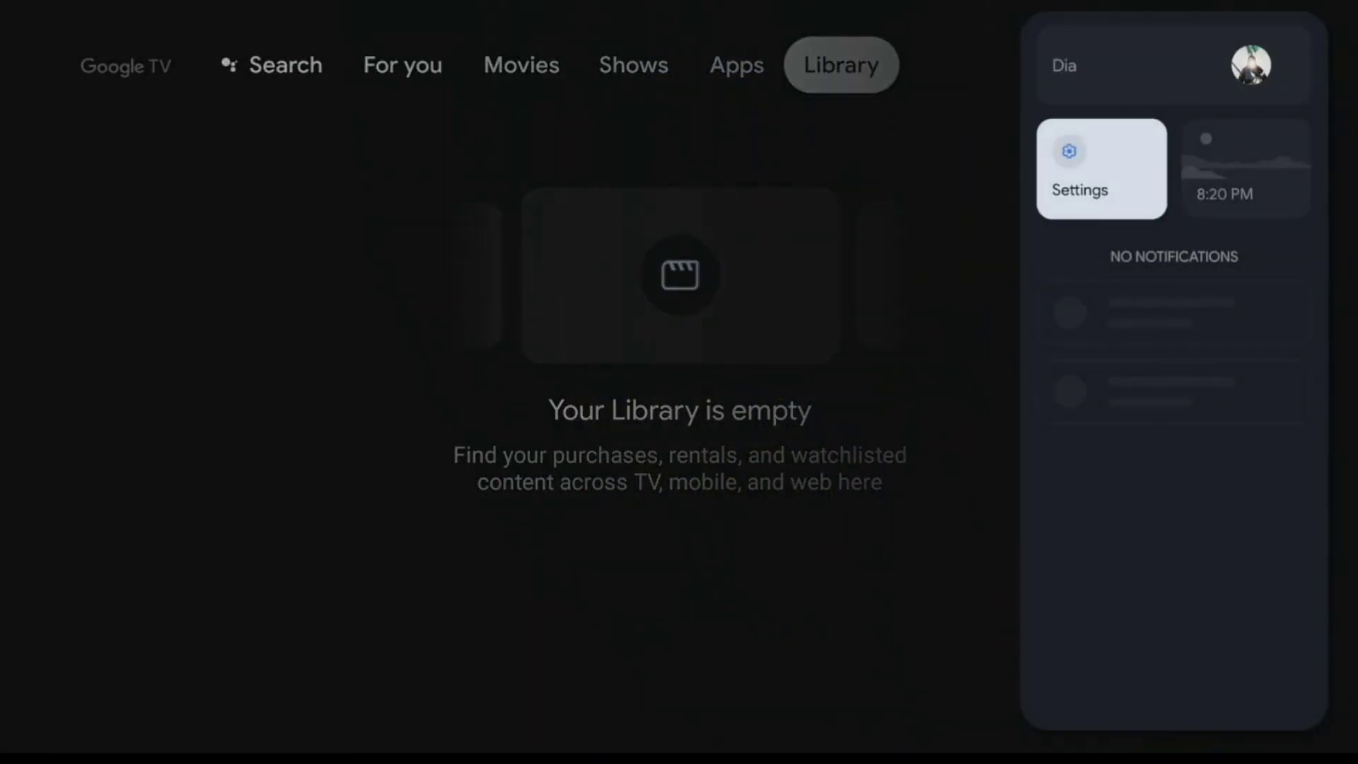
pyautogui.press('Down')
pyautogui.press('Down')
pyautogui.press('Down')
pyautogui.press('Down')
pyautogui.press('Down')
pyautogui.press('Down')
pyautogui.press('Down')
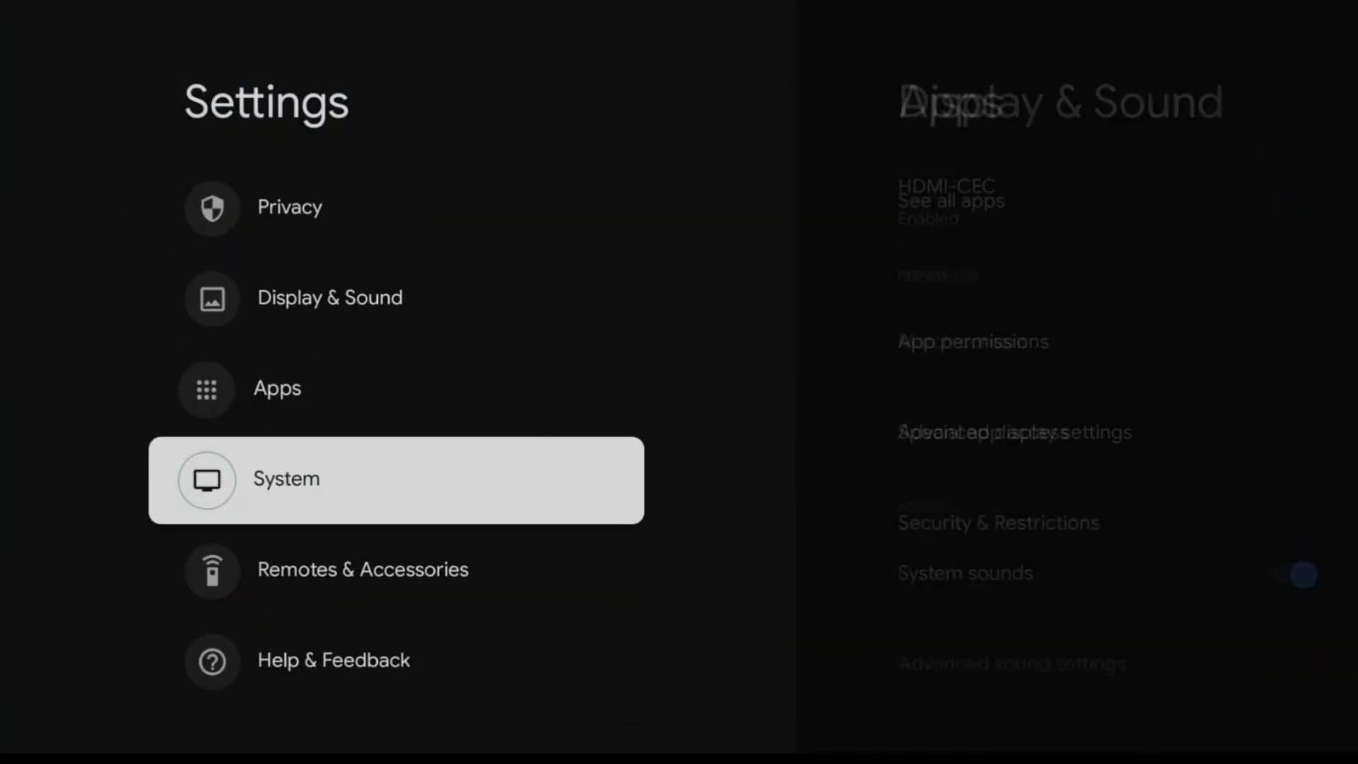
pyautogui.press('Up')
pyautogui.press('Up')
pyautogui.press('Up')
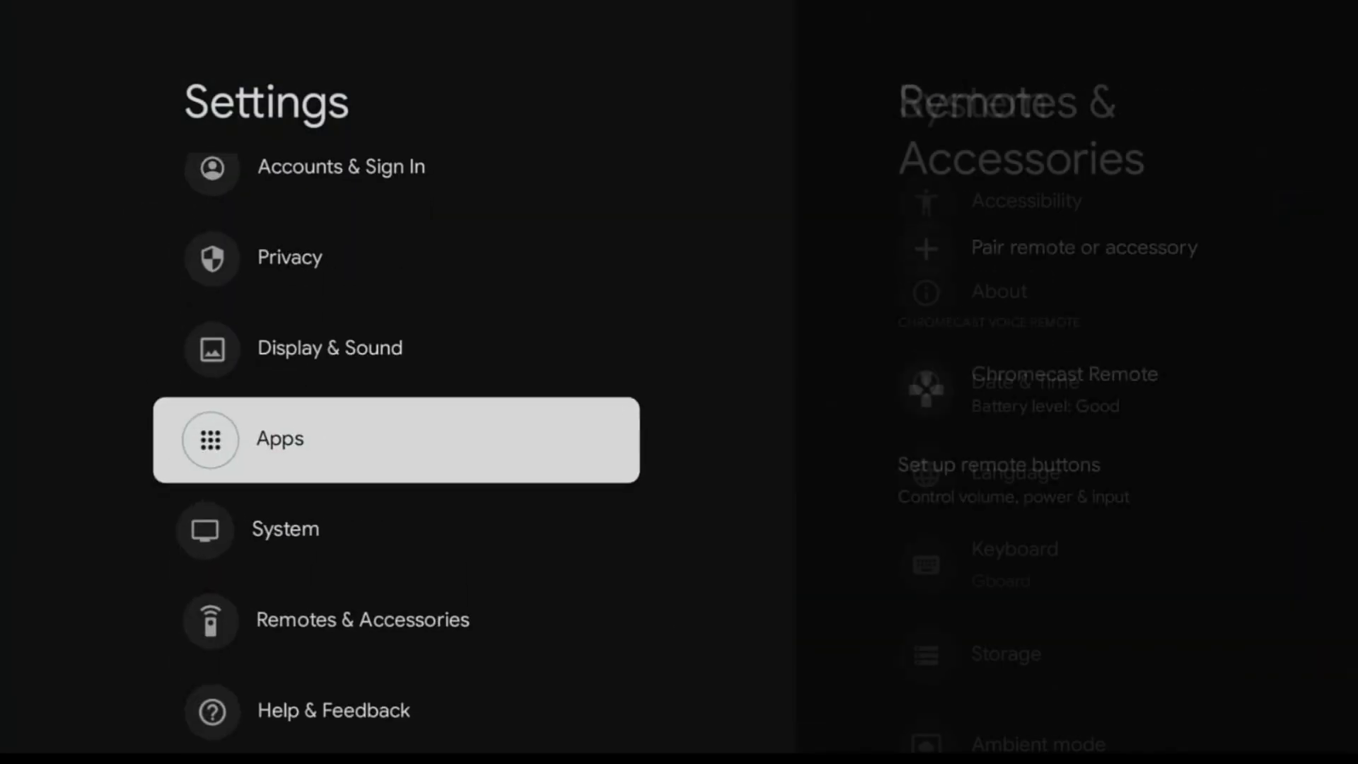
pyautogui.press('Down')
pyautogui.press('Return')
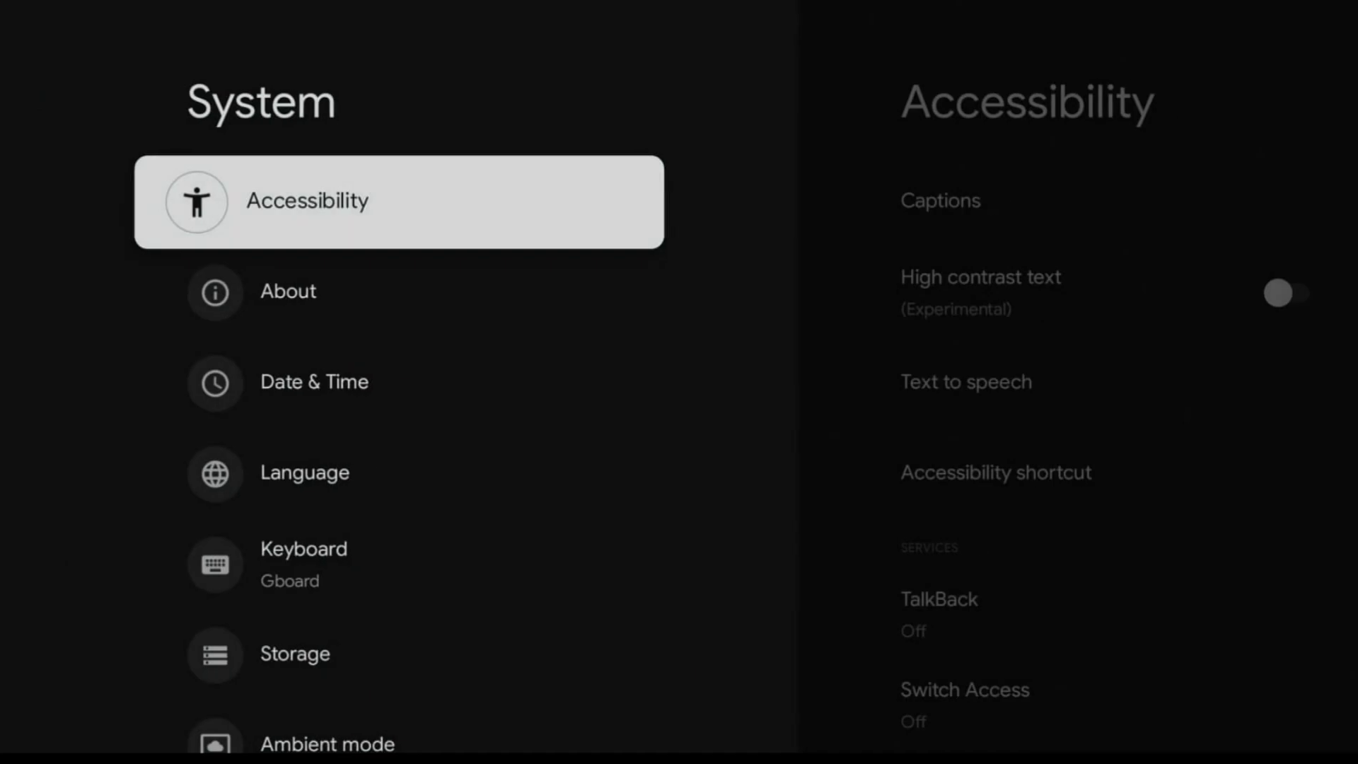
# - Press the Android TV OS build under About repeatedly to enable developer options, then return to System
pyautogui.press('Down')
pyautogui.press('Return')
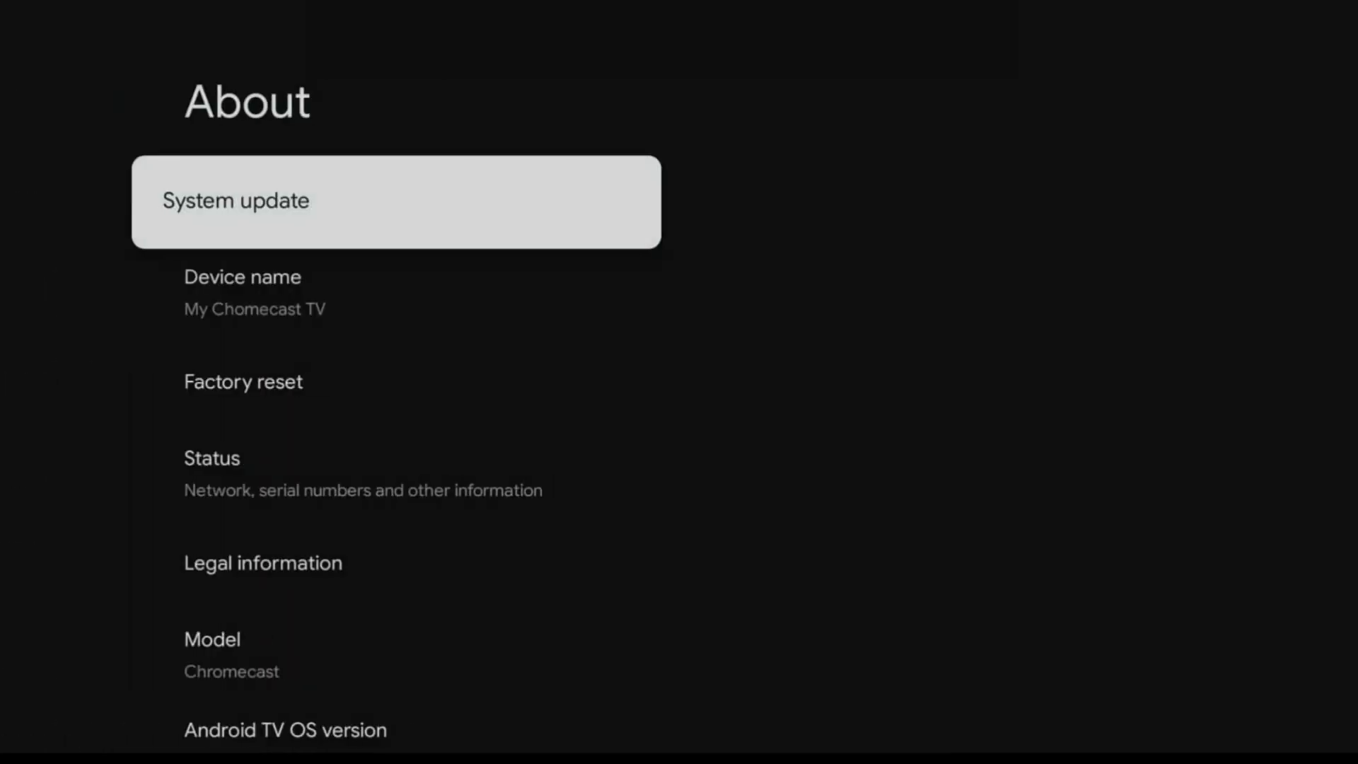
pyautogui.press('Down')
pyautogui.press('Down')
pyautogui.press('Down')
pyautogui.press('Down')
pyautogui.press('Down')
pyautogui.press('Down')
pyautogui.press('Down')
pyautogui.press('Down')
pyautogui.press('Down')
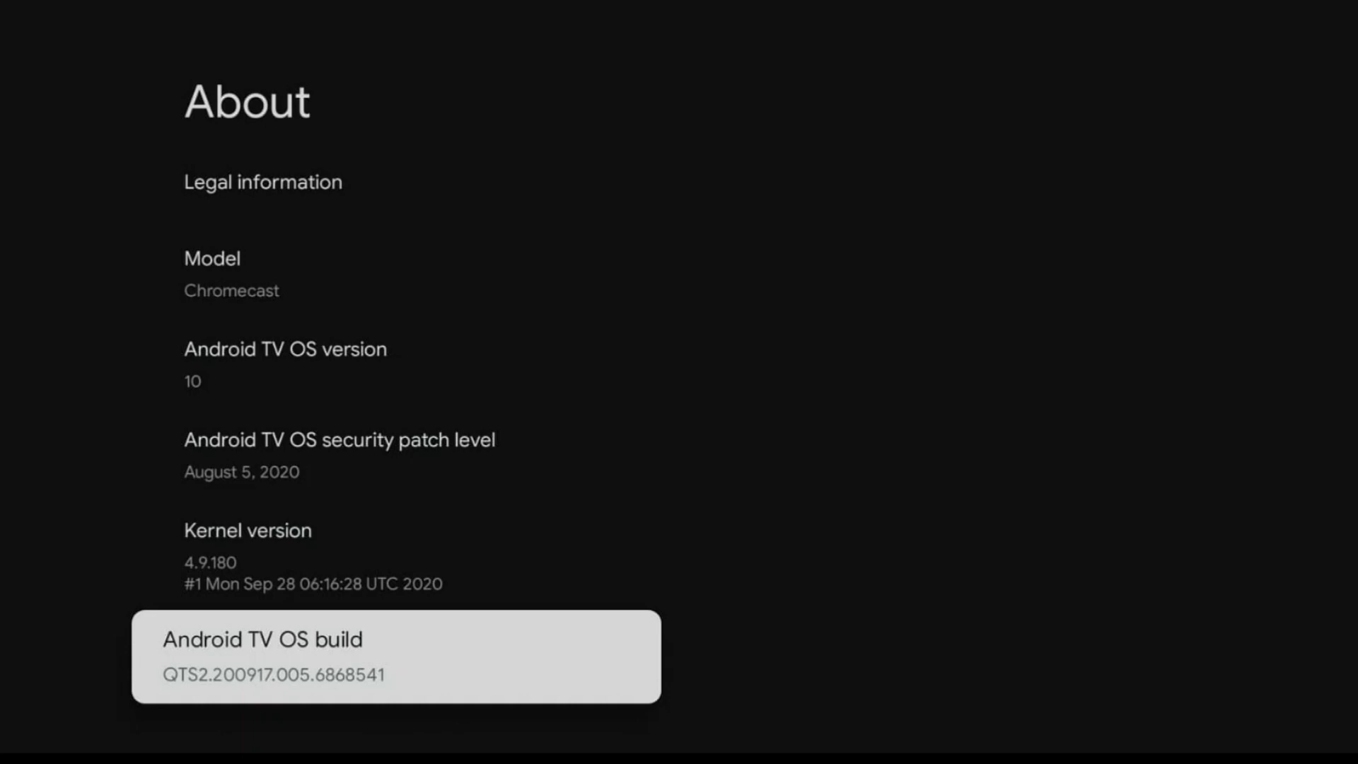
pyautogui.press('Return')
pyautogui.press('Return')
pyautogui.press('Return')
pyautogui.press('Return')
pyautogui.press('Return')
pyautogui.press('Escape')
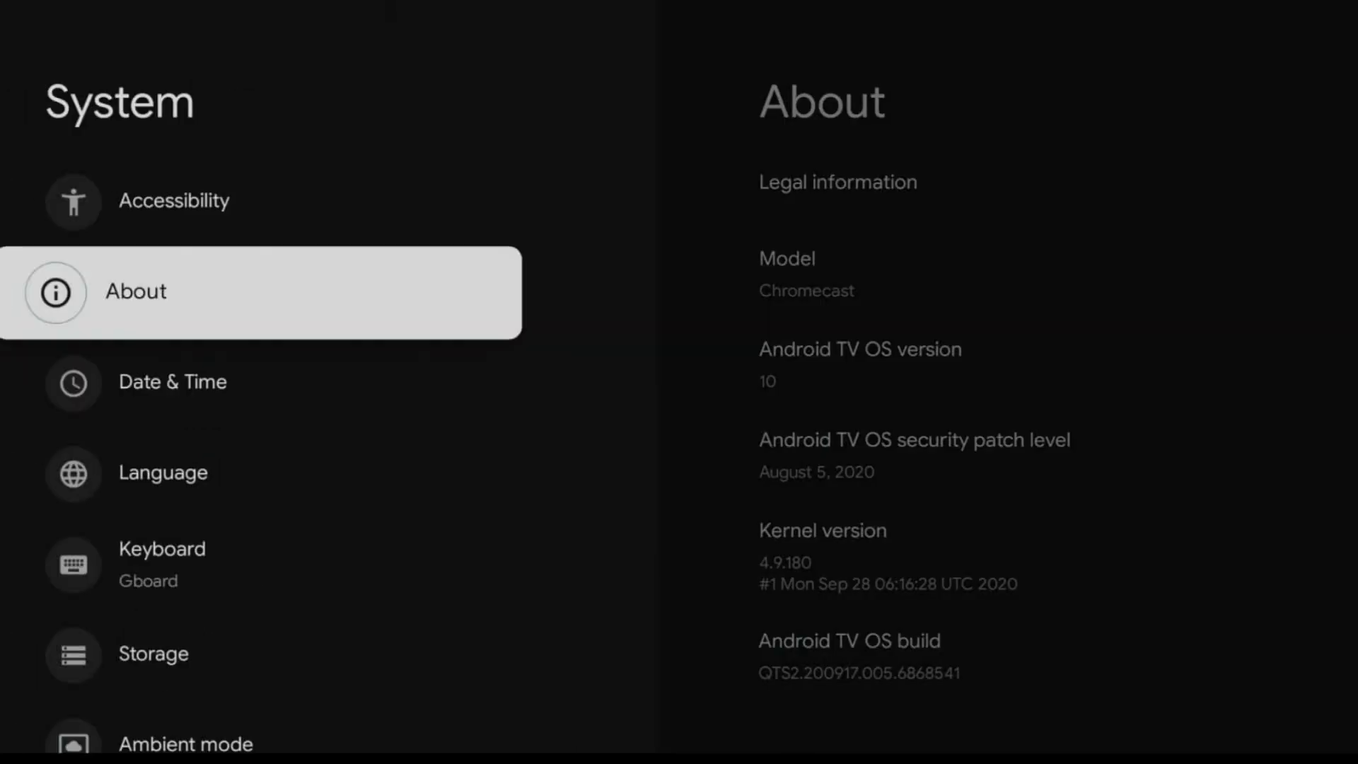
# - Check Apps > Security & Restrictions > Unknown sources, confirming no apps may install unknown apps
pyautogui.press('Escape')
pyautogui.press('Up')
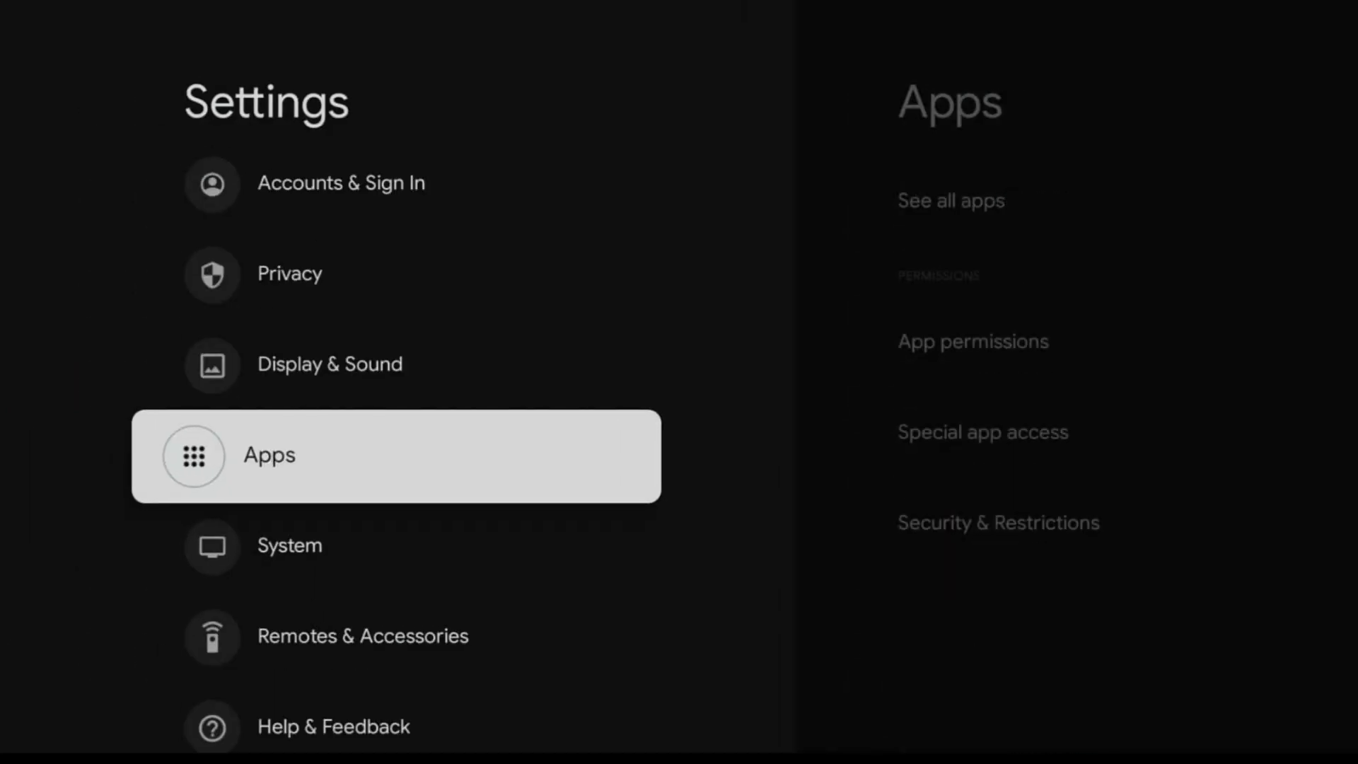
pyautogui.press('Right')
pyautogui.press('Down')
pyautogui.press('Down')
pyautogui.press('Down')
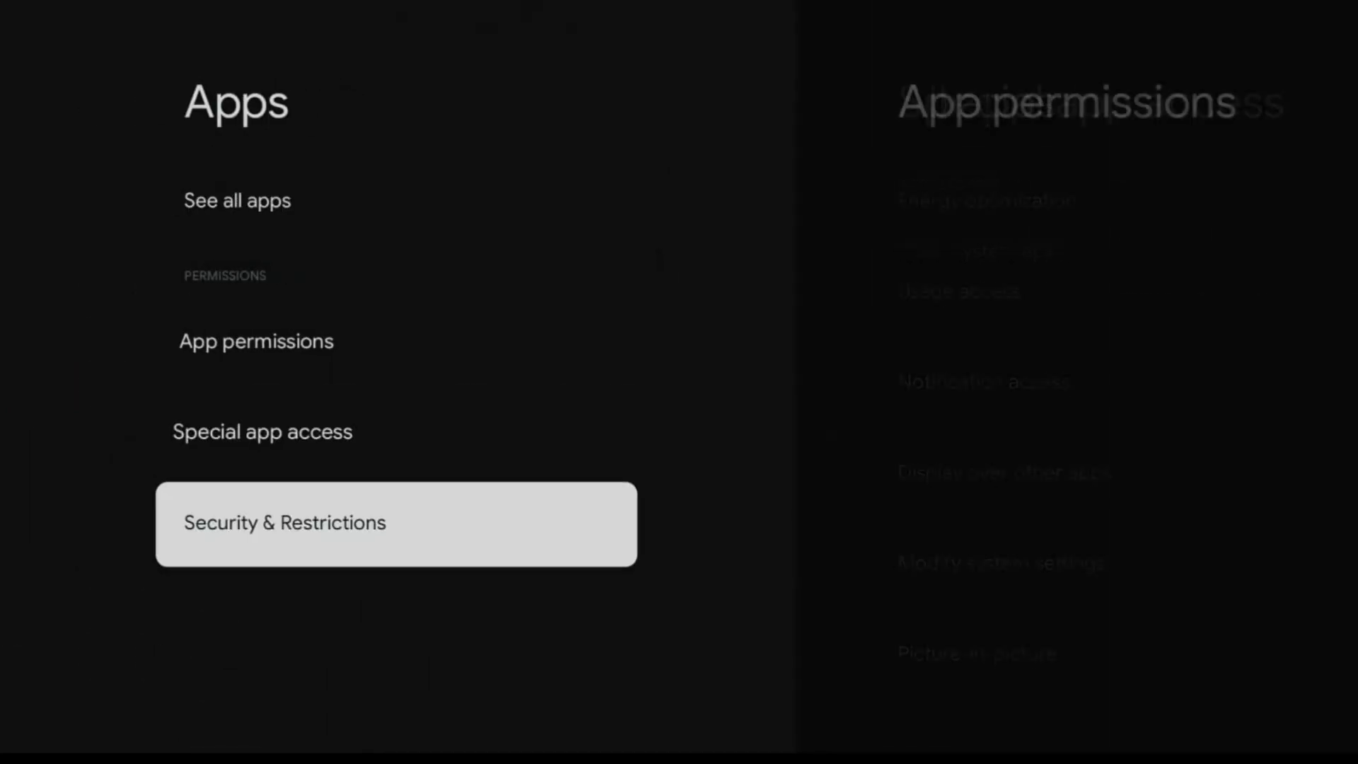
pyautogui.press('Right')
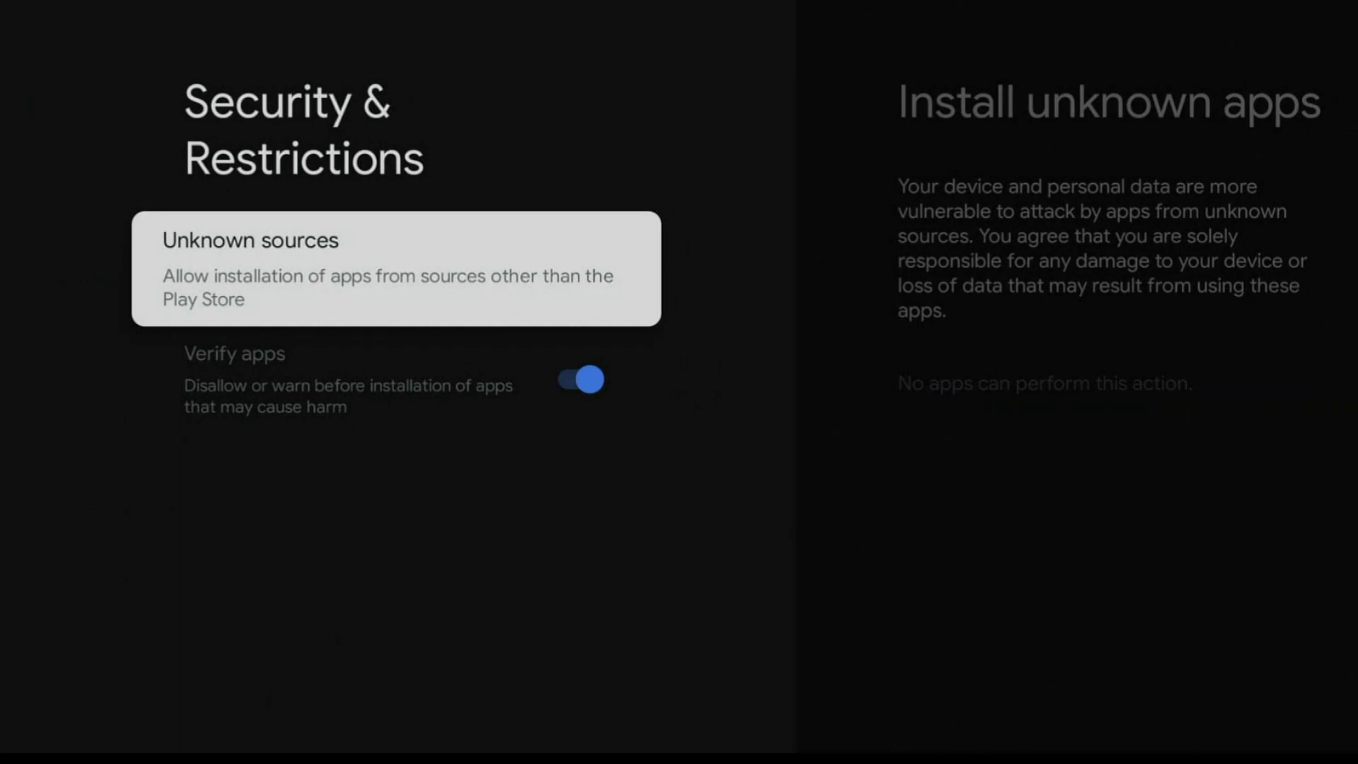
pyautogui.press('Right')
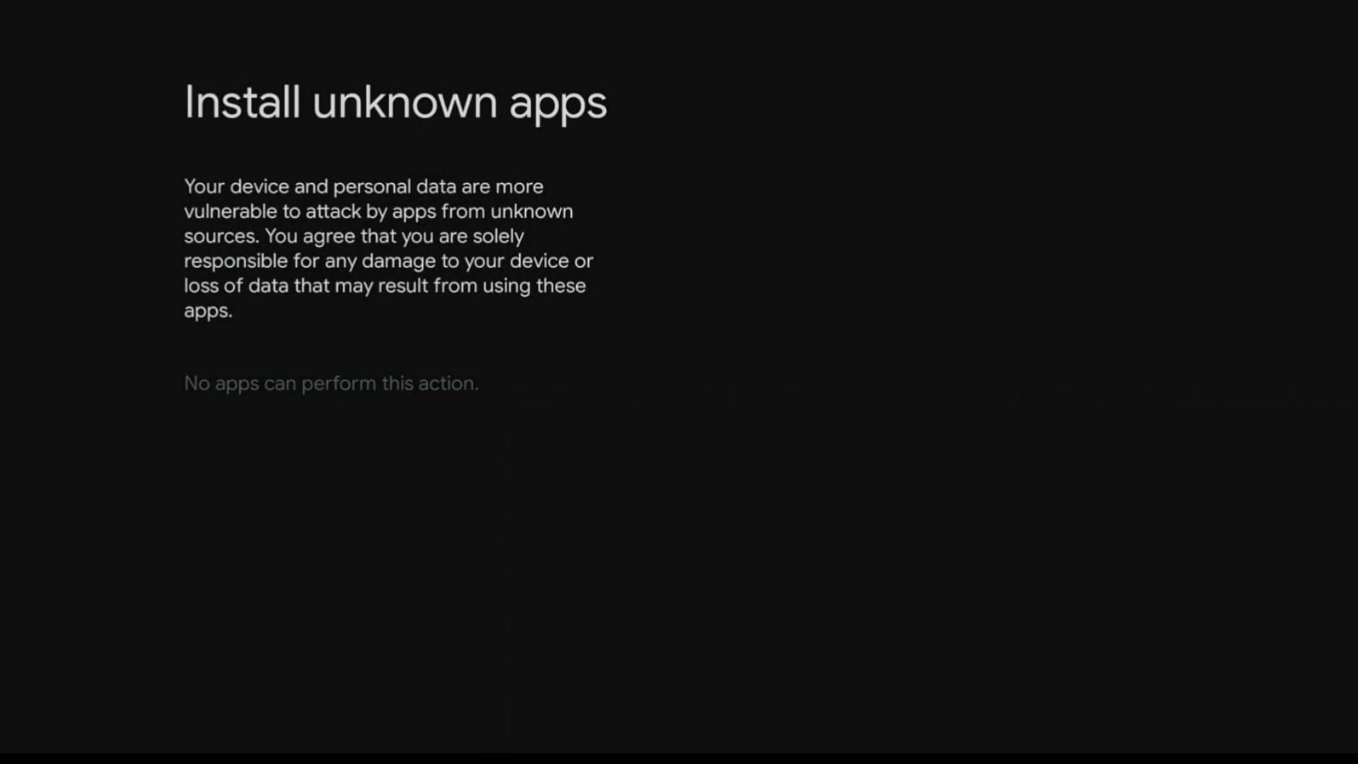
pyautogui.press('Escape')
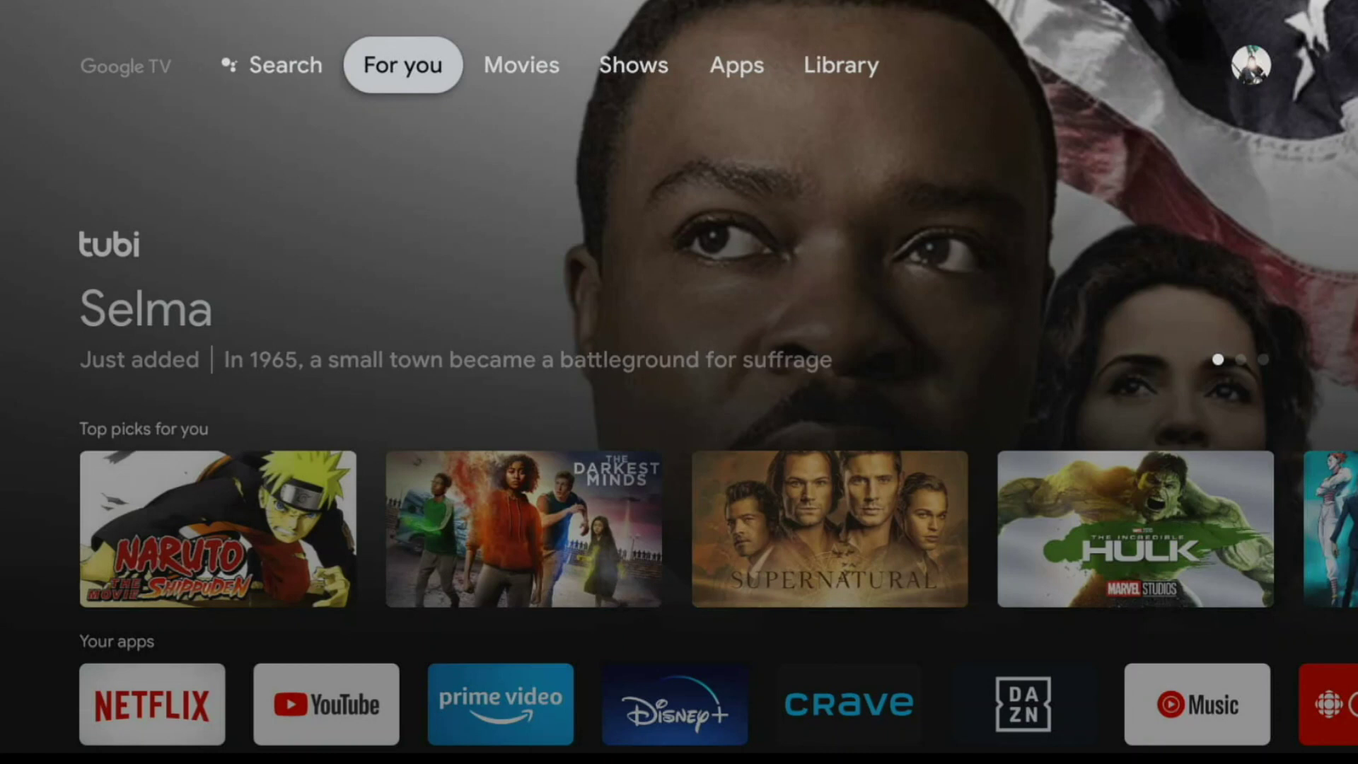
# - Search the Play Store for 'downloader' and install Downloader by AFTVnews
pyautogui.press('Right')
pyautogui.press('Right')
pyautogui.press('Right')
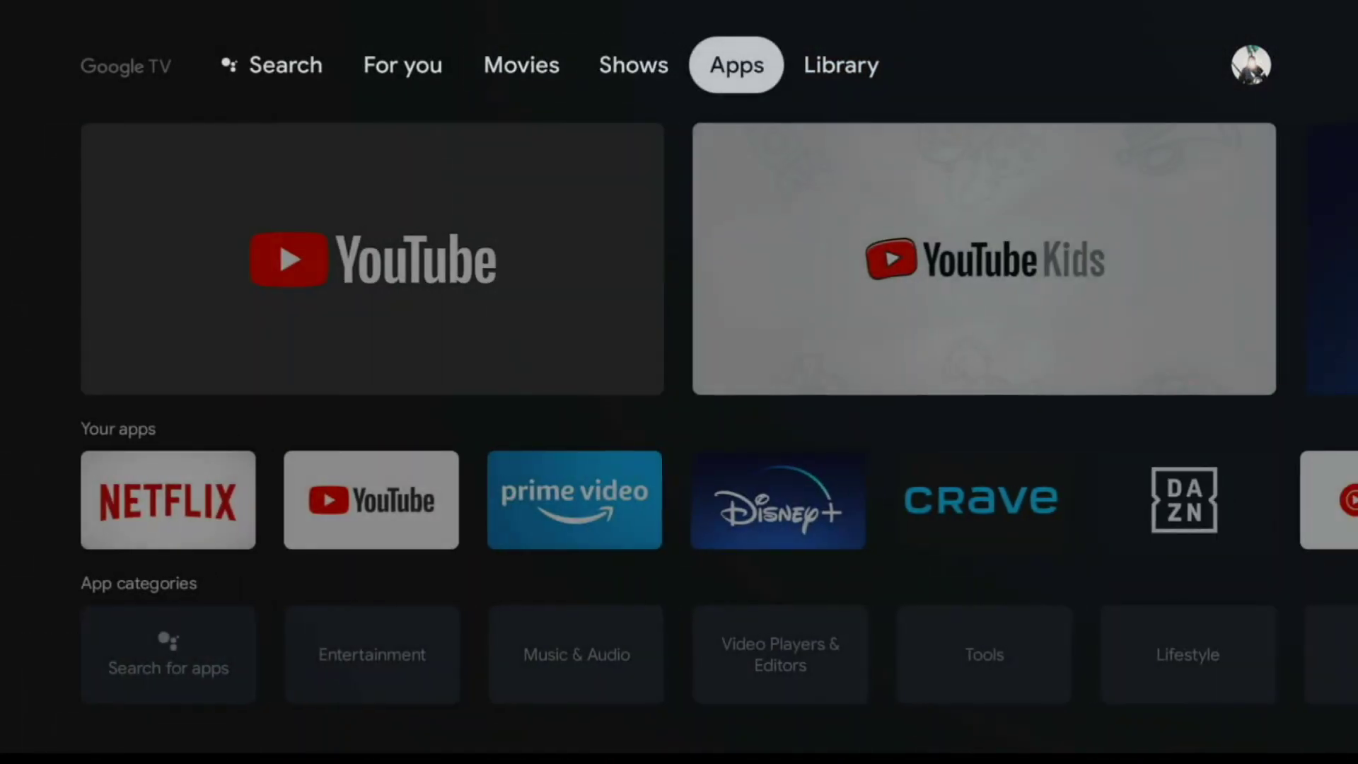
pyautogui.press('Down')
pyautogui.press('Down')
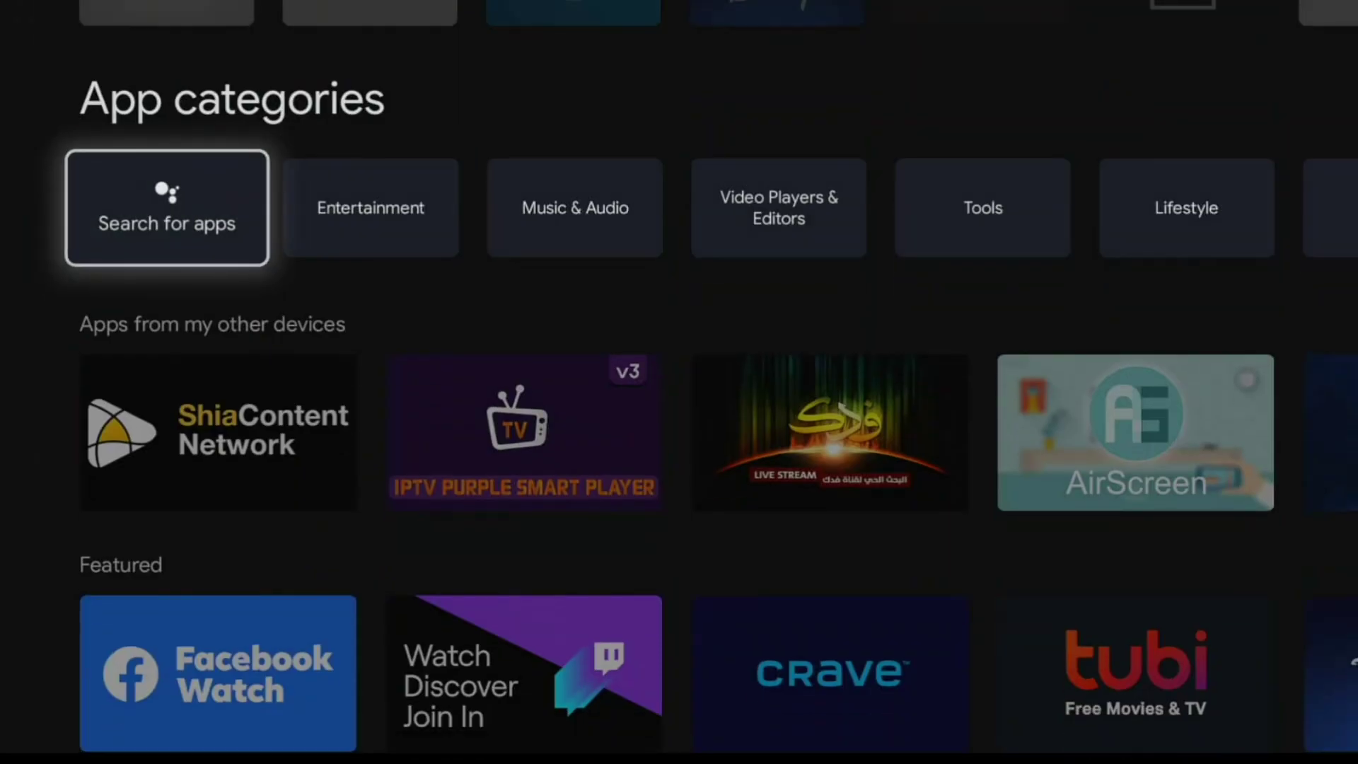
pyautogui.press('Return')
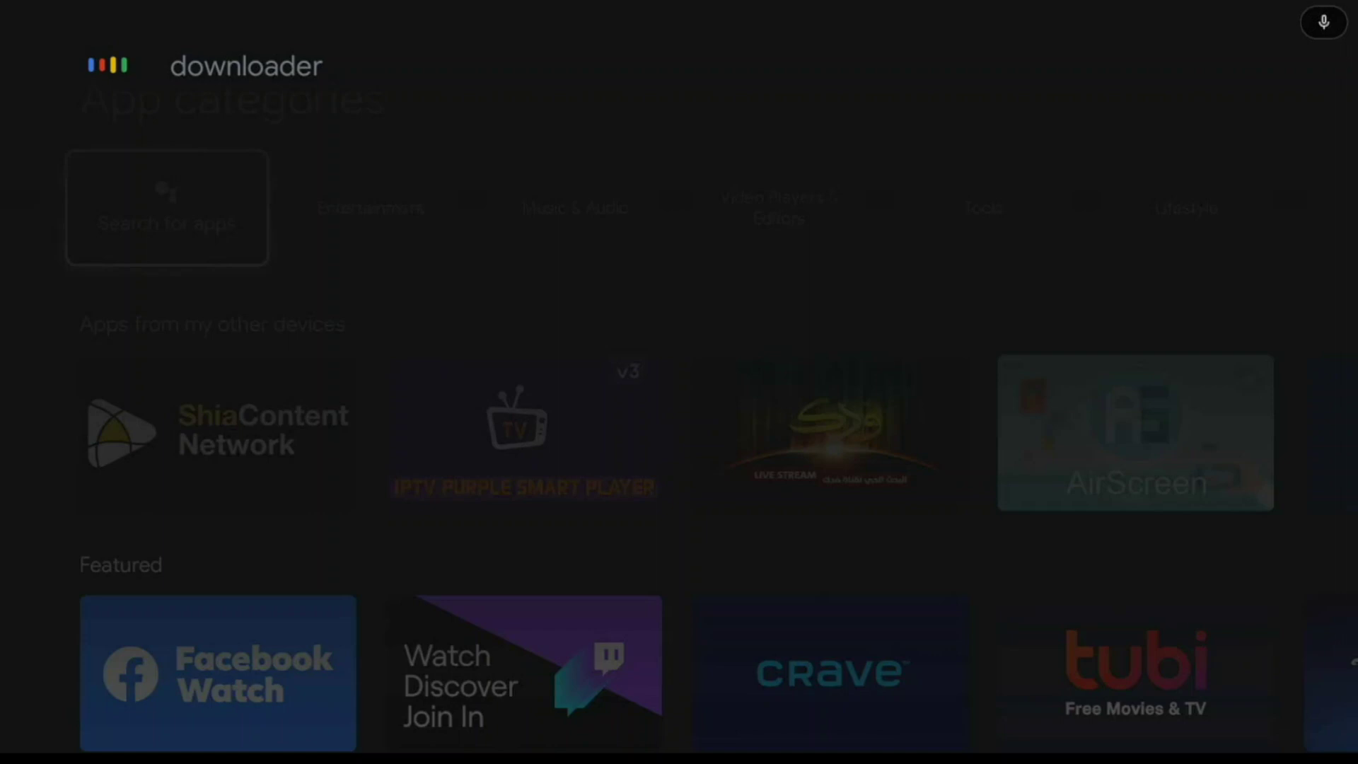
pyautogui.press('Return')
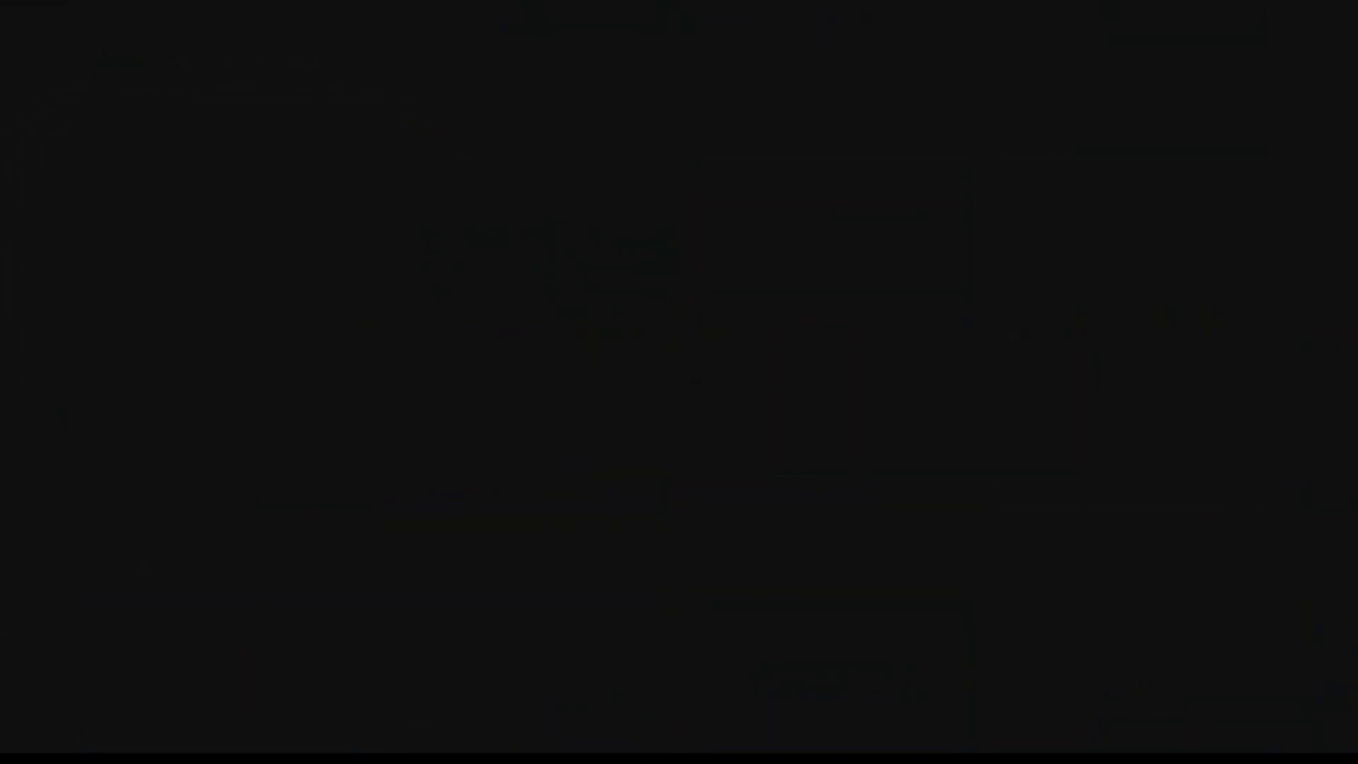
pyautogui.press('Return')
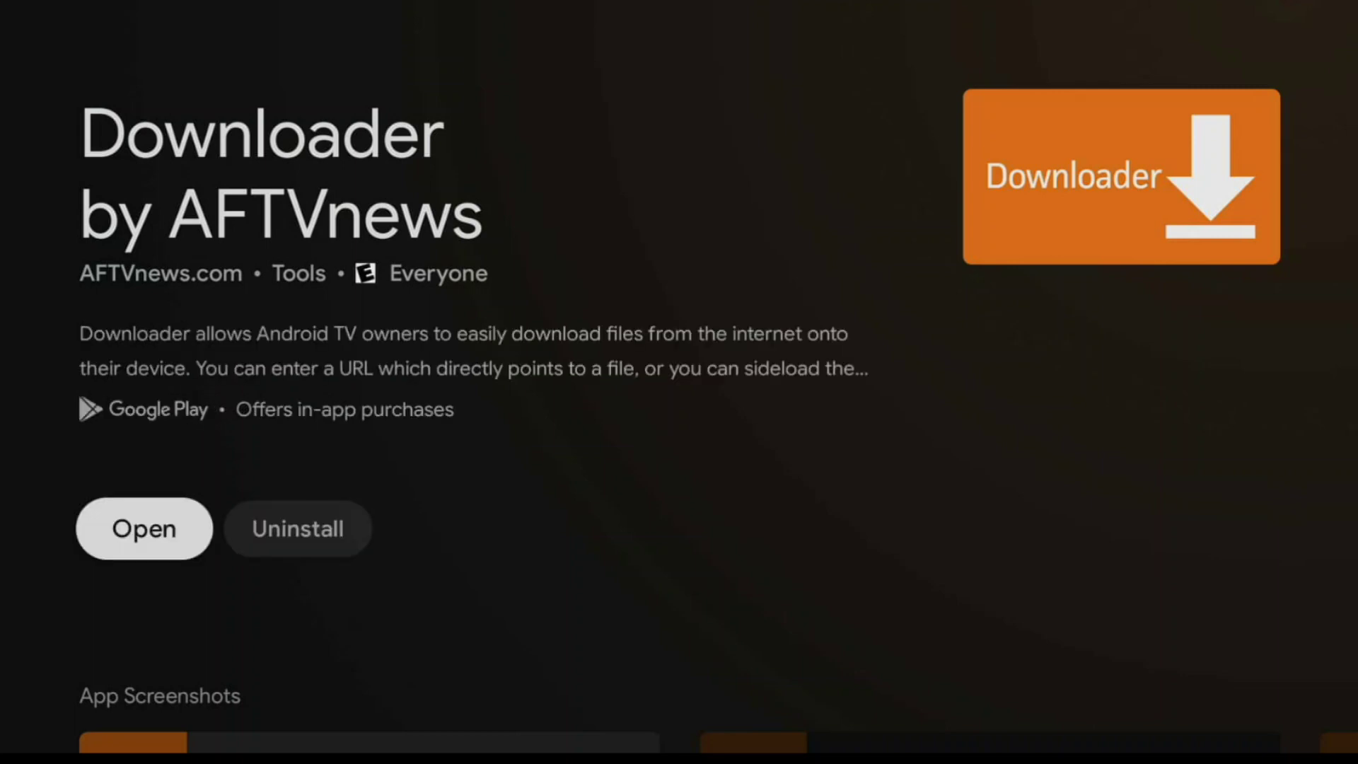
pyautogui.press('Home')
pyautogui.press('Right')
pyautogui.press('Right')
pyautogui.press('Right')
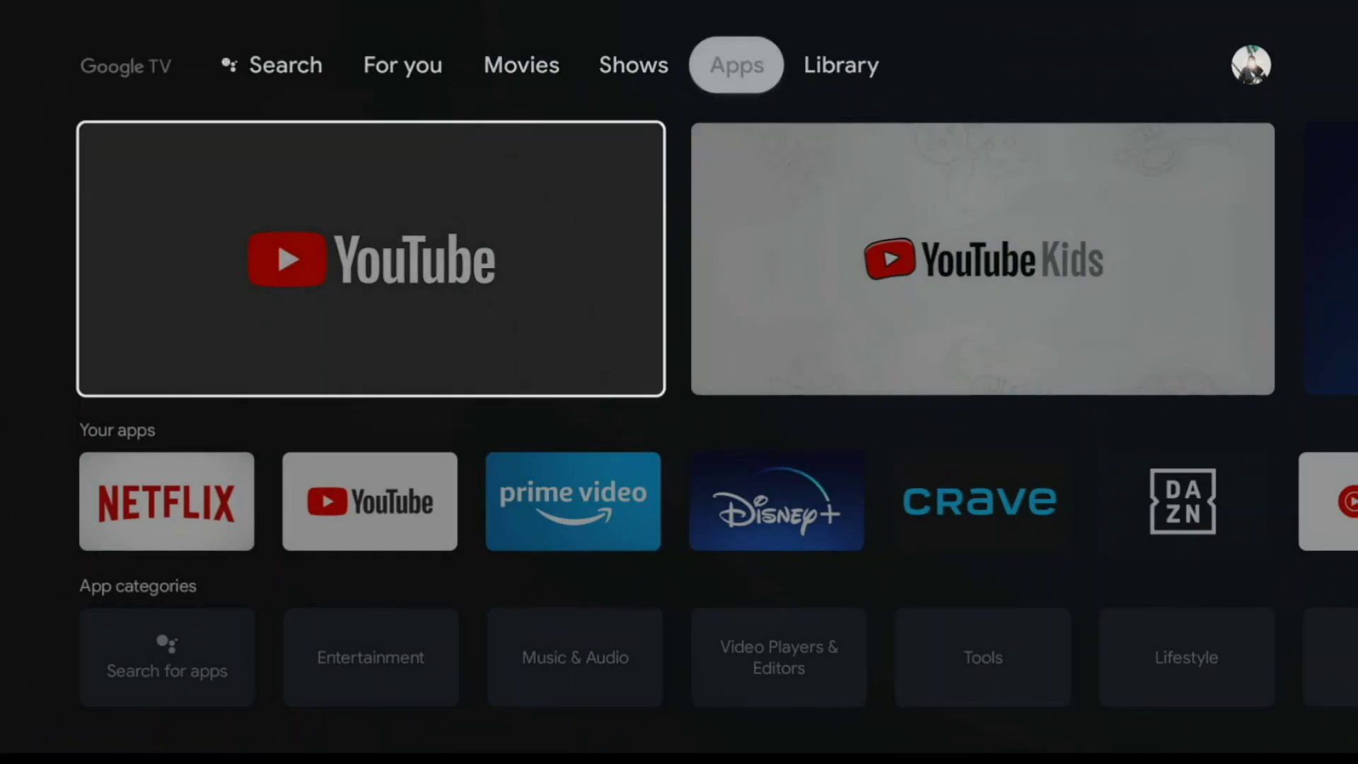
# - Launch Downloader, allow file access and dismiss the Quick Start Guide
pyautogui.press('Down')
pyautogui.press('Down')
pyautogui.press('Right')
pyautogui.press('Right')
pyautogui.press('Right')
pyautogui.press('Right')
pyautogui.press('Right')
pyautogui.press('Right')
pyautogui.press('Right')
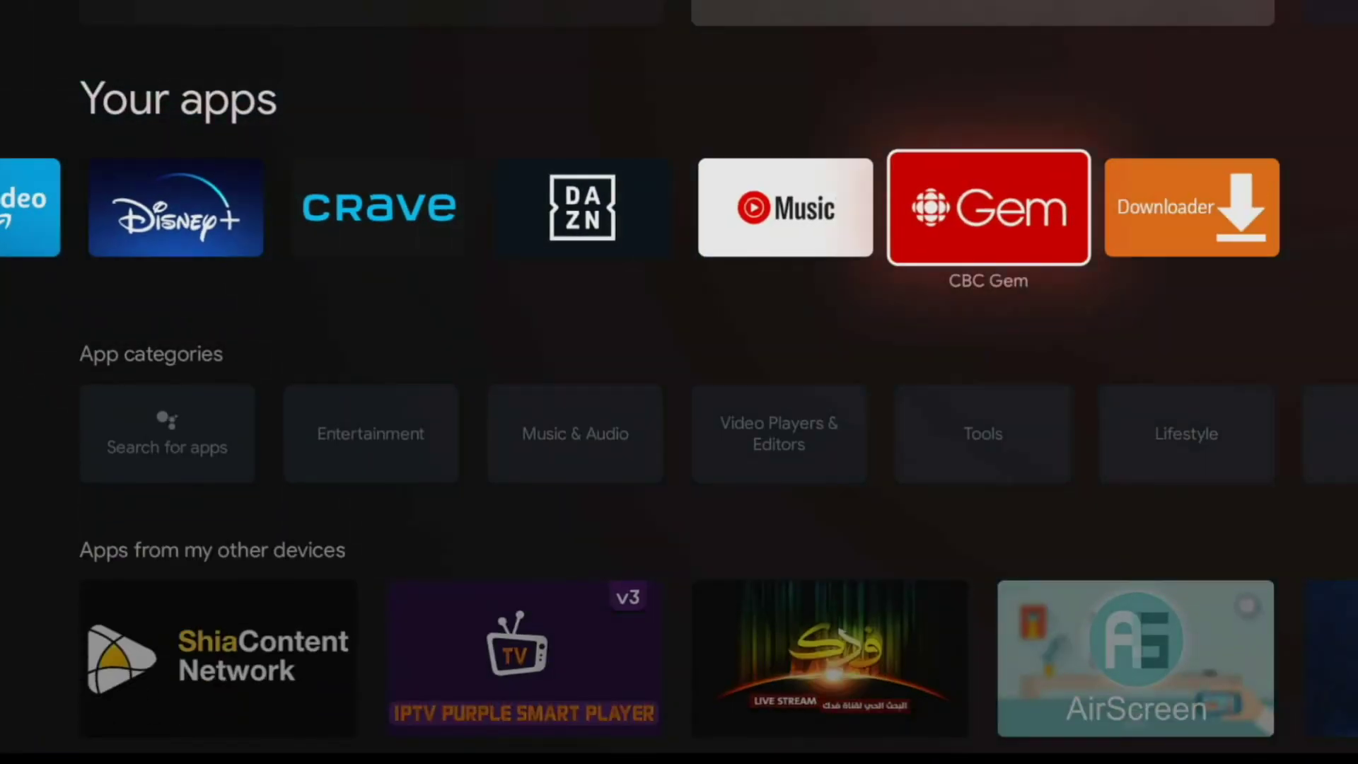
pyautogui.press('Right')
pyautogui.press('Return')
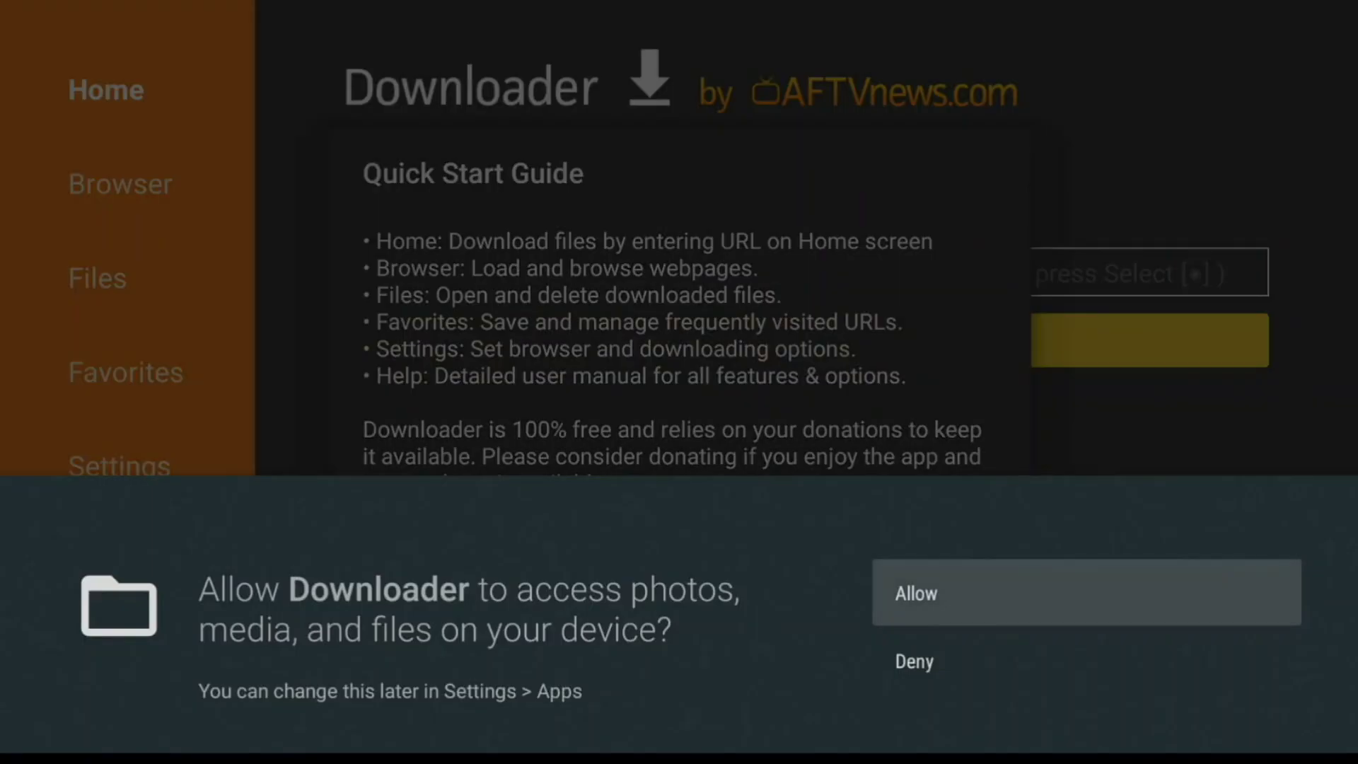
pyautogui.press('Return')
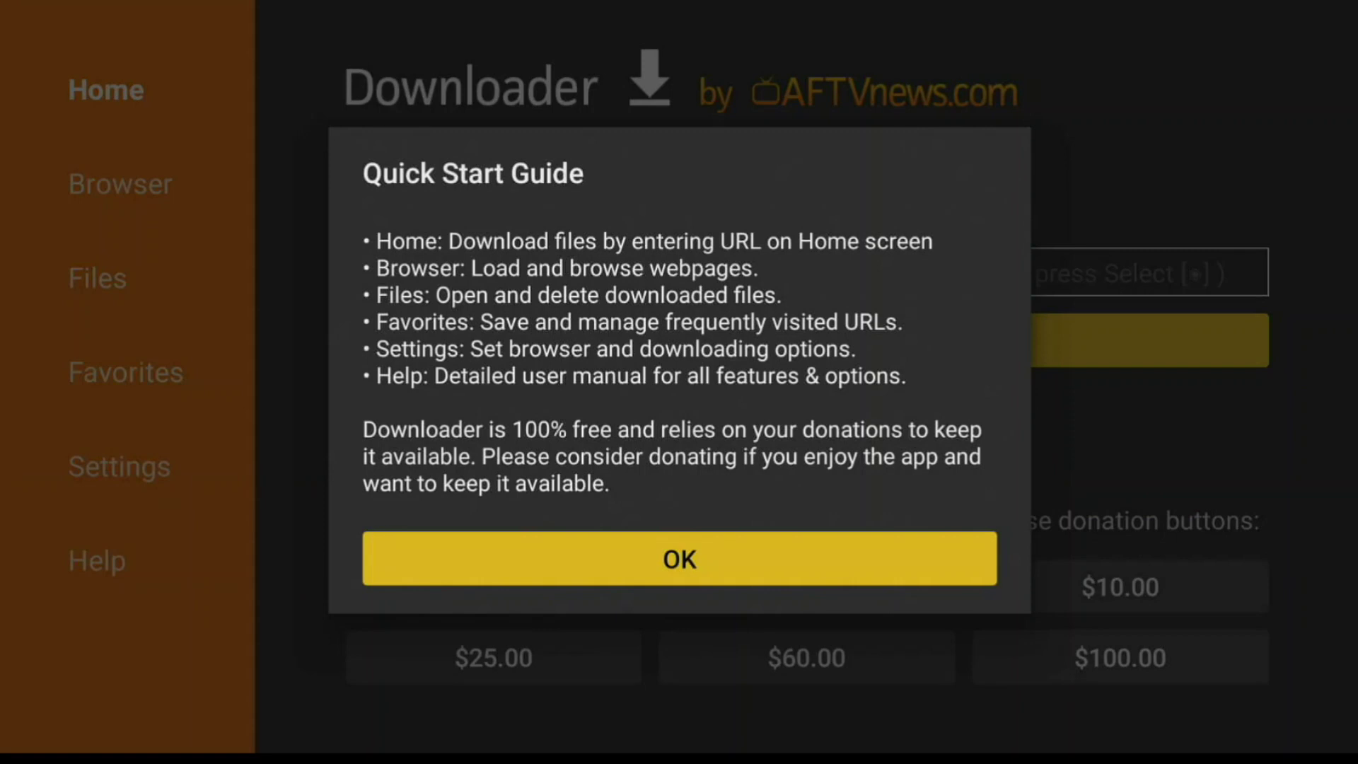
pyautogui.press('Return')
# - Enter get.Filelinked.com as the URL and submit it to start the download
pyautogui.press('Up')
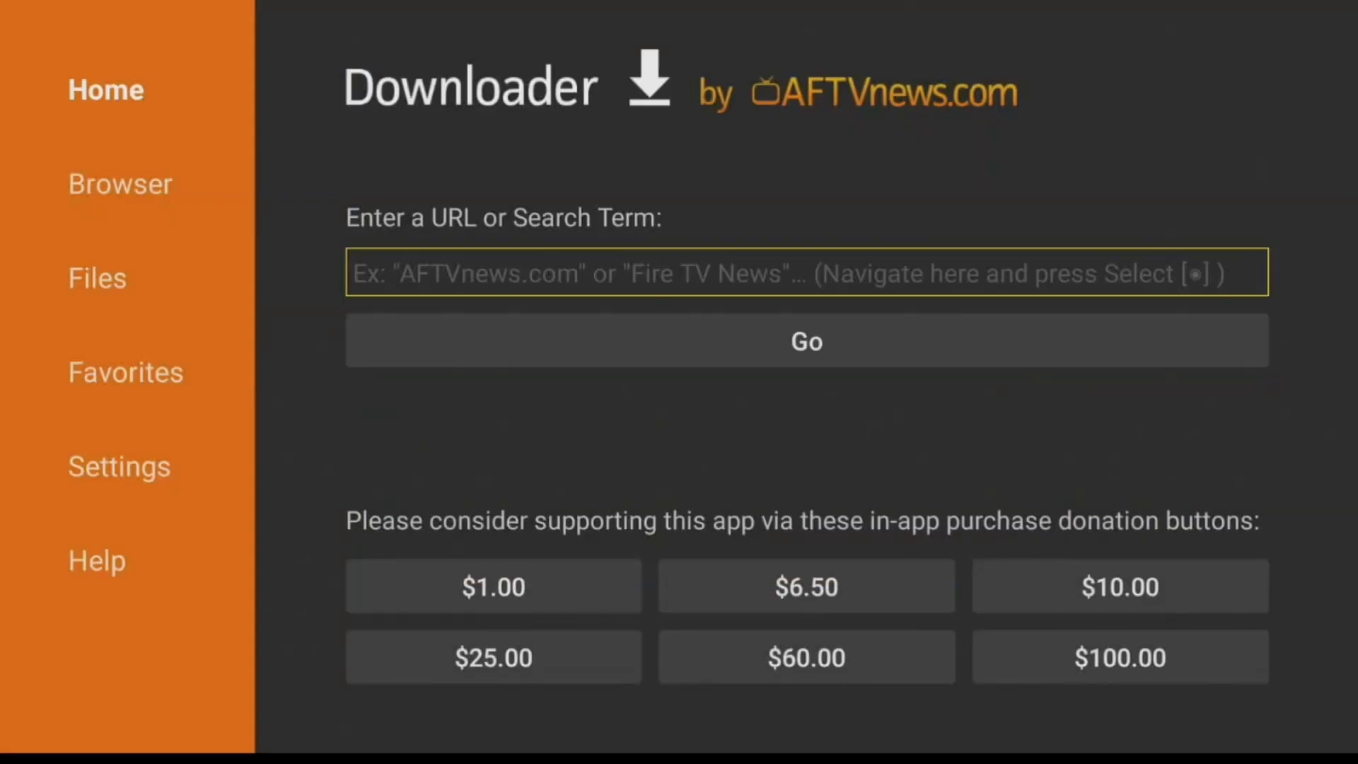
pyautogui.press('Return')
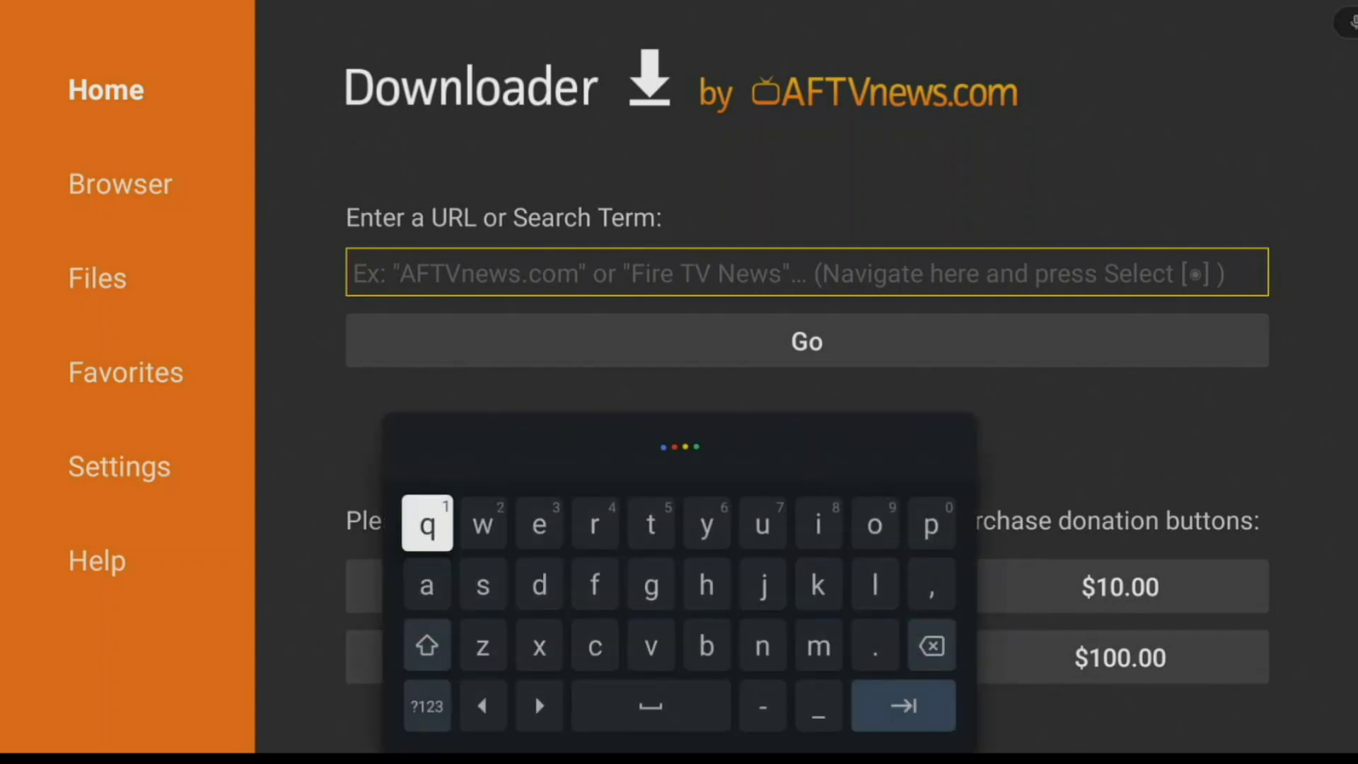
pyautogui.write('get.')
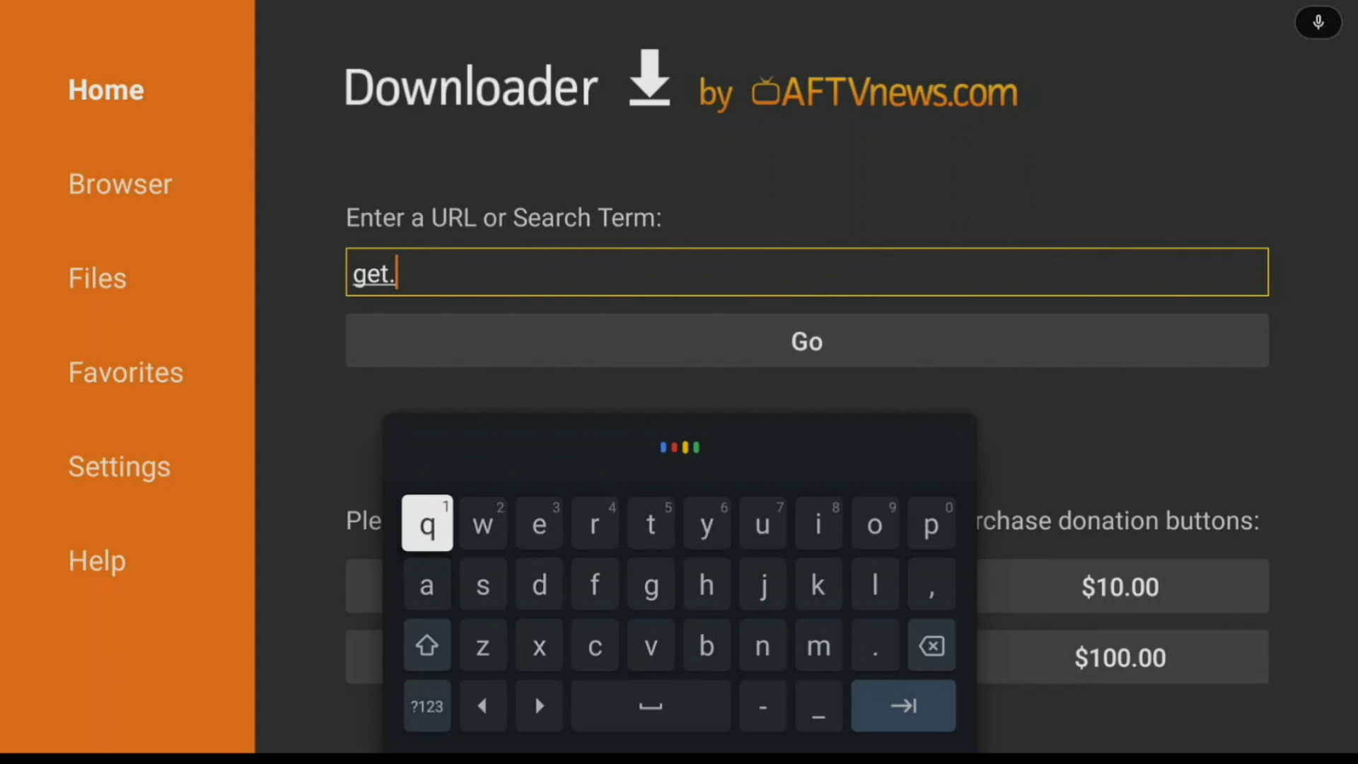
pyautogui.write(' Filelinked.com')
pyautogui.click(402, 274)
pyautogui.press('BackSpace')
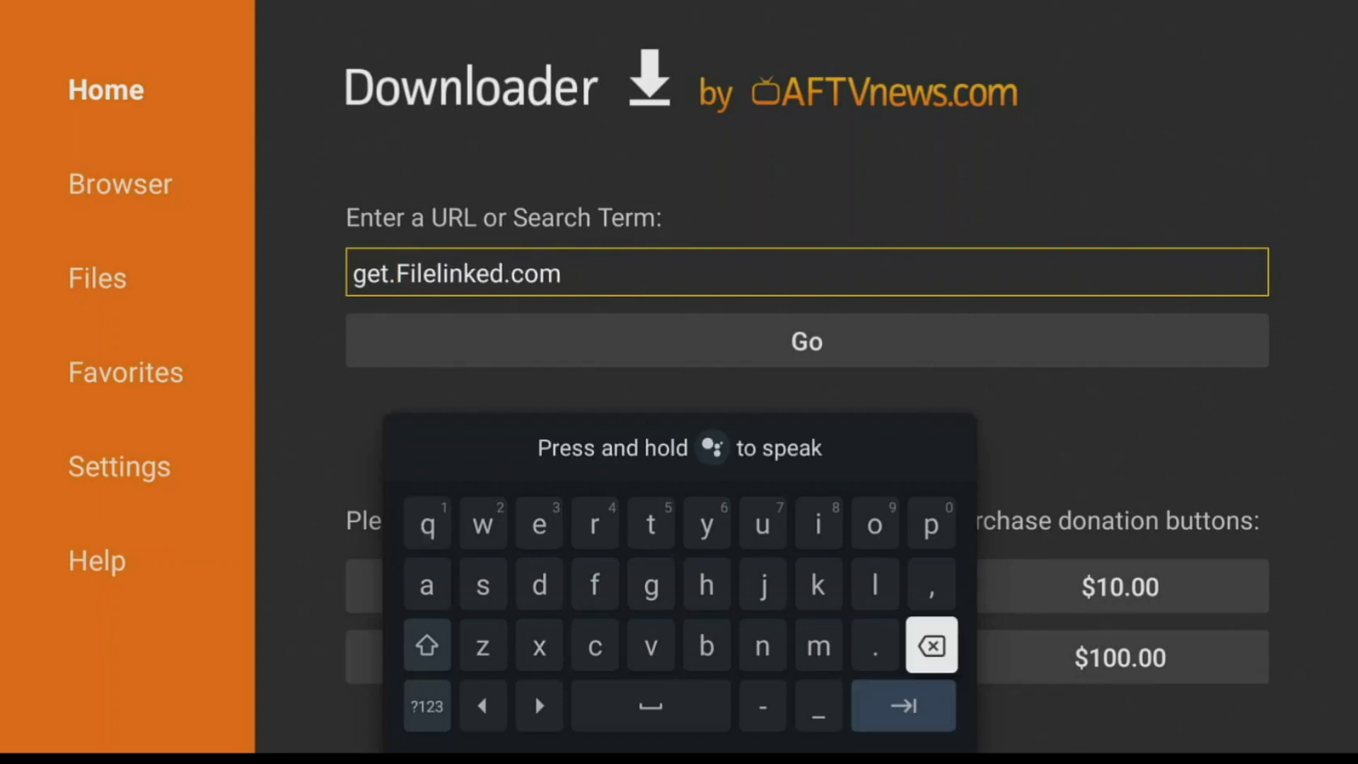
pyautogui.press('Down')
pyautogui.press('Return')
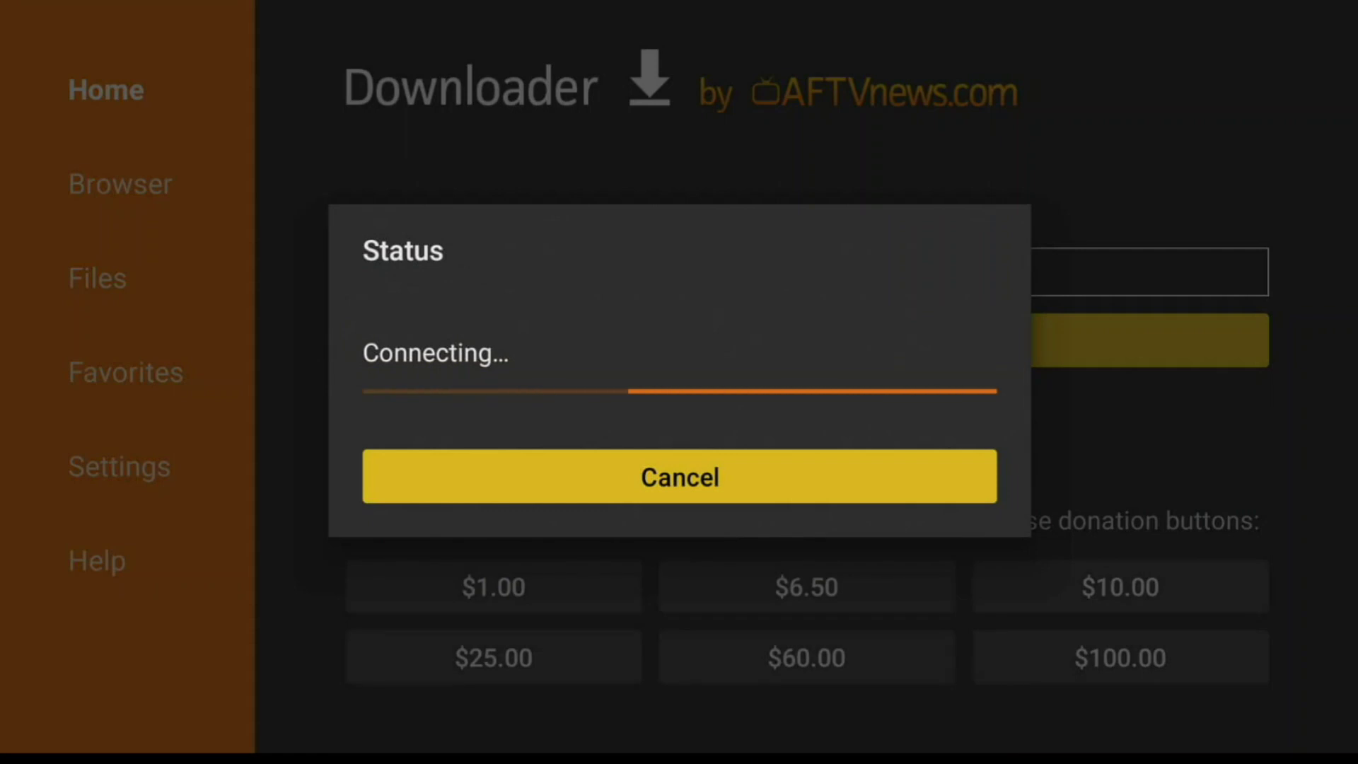
# - Install the downloaded FileLinked package and close the installed notice with DONE
pyautogui.press('Return')
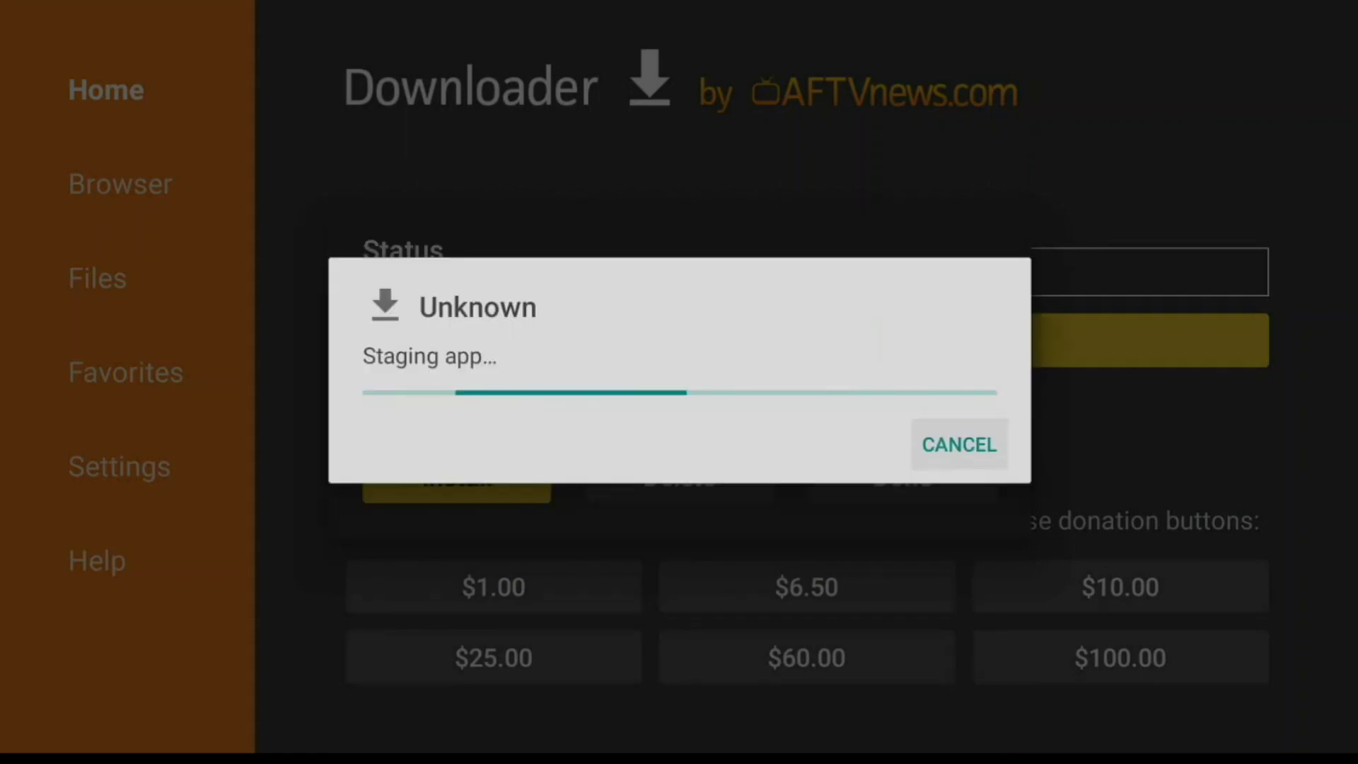
pyautogui.press('Right')
pyautogui.press('Return')
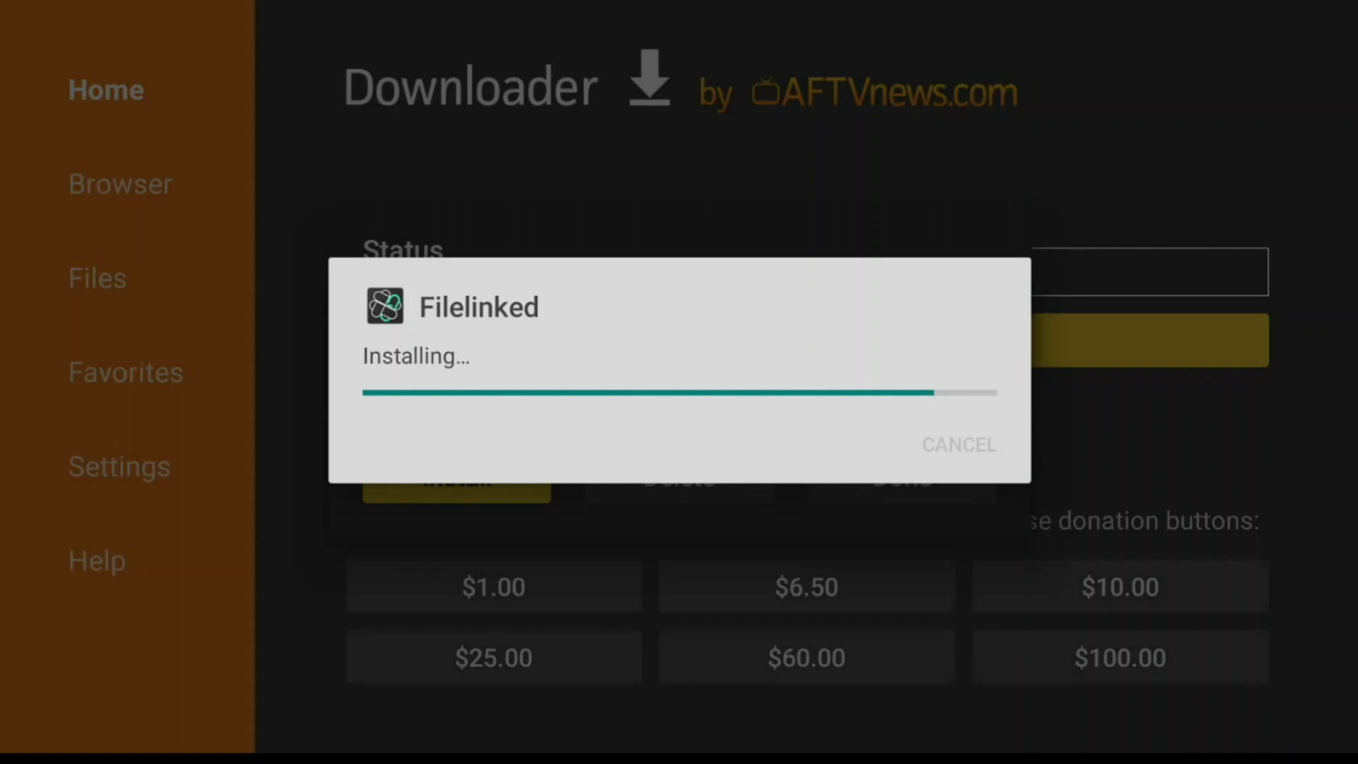
pyautogui.press('Left')
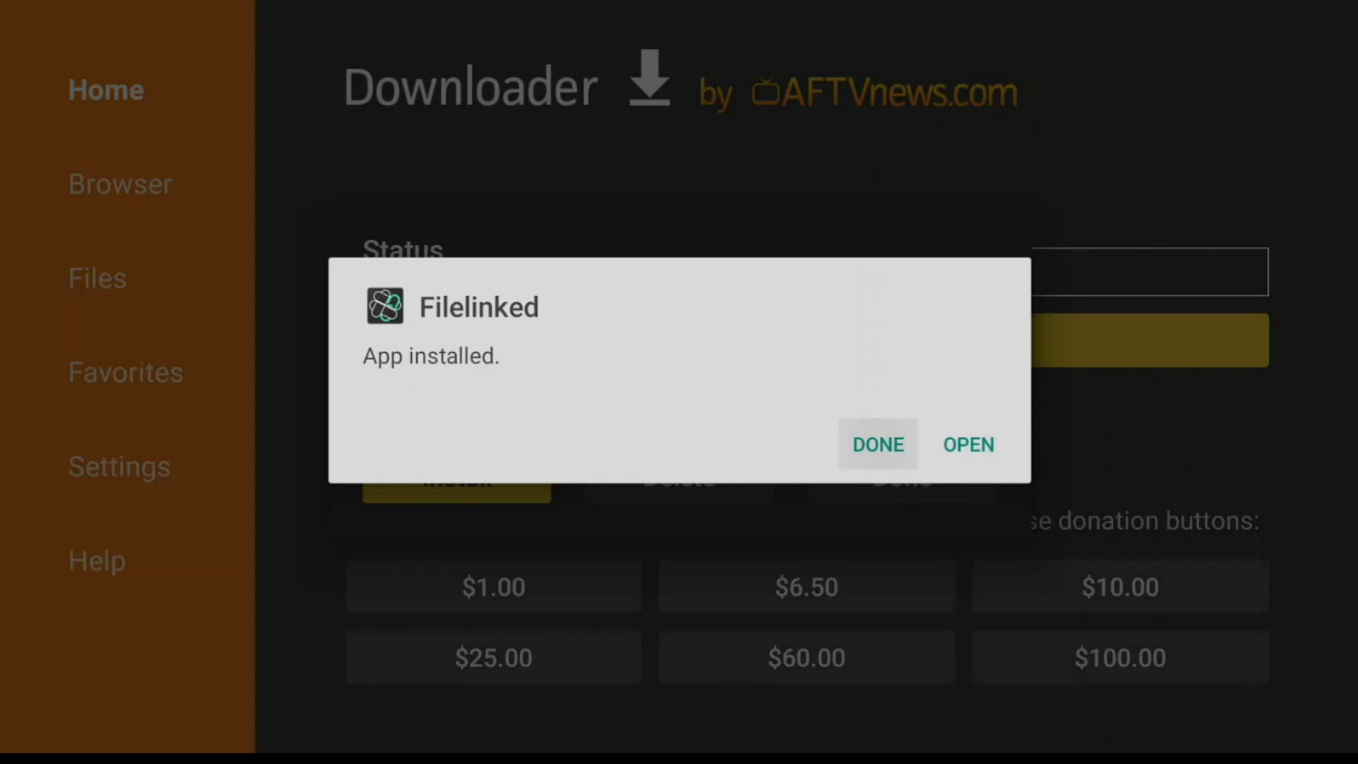
pyautogui.press('Return')
# - Delete the downloaded G7oZ3NVG.apk file and confirm the deletion
pyautogui.press('Right')
pyautogui.press('Right')
pyautogui.press('Left')
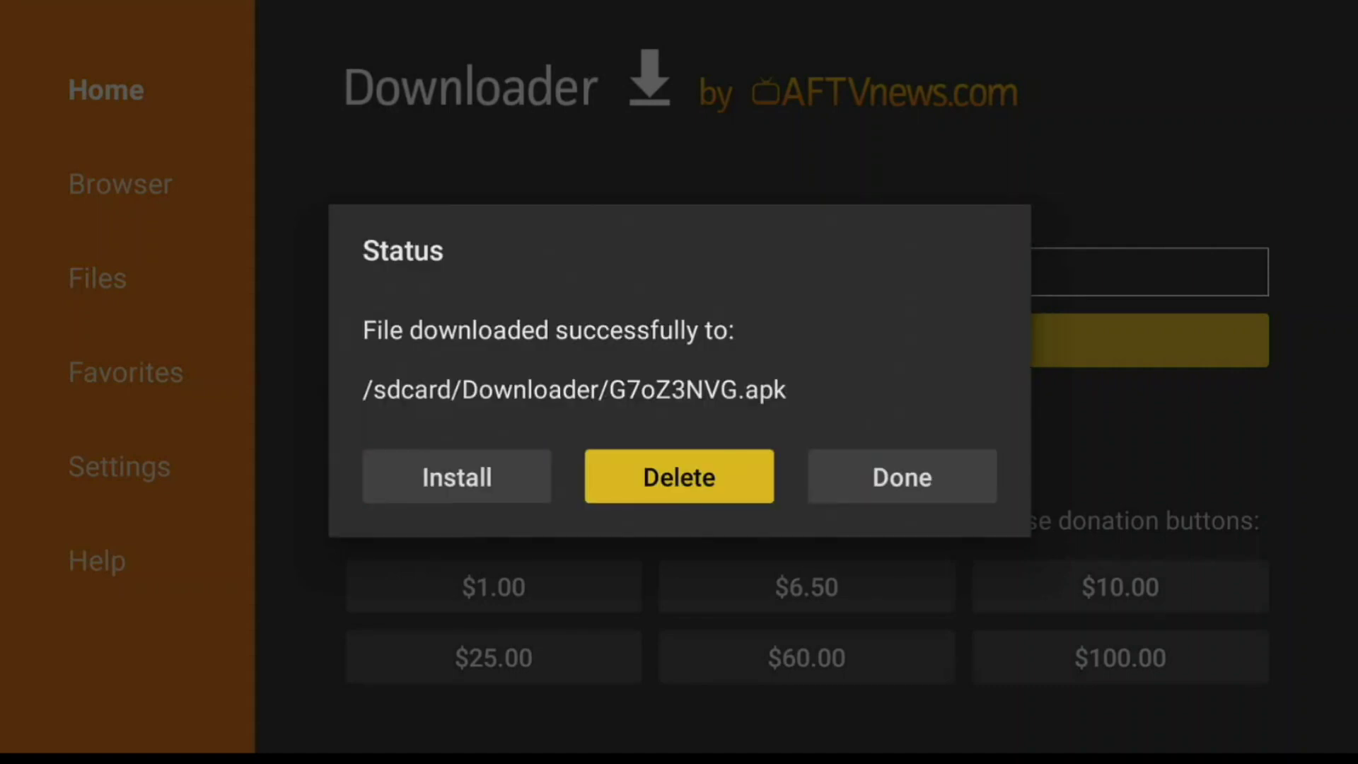
pyautogui.press('Return')
pyautogui.press('Left')
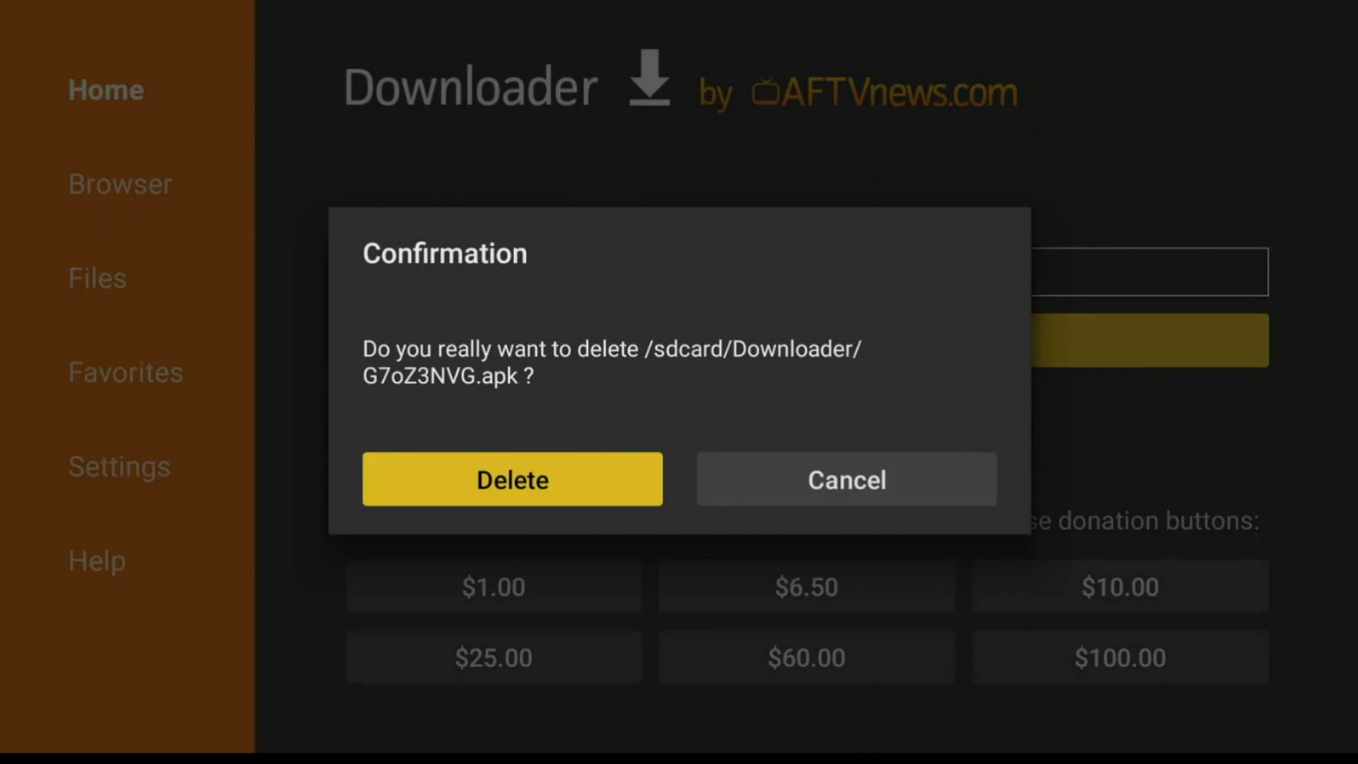
pyautogui.press('Return')
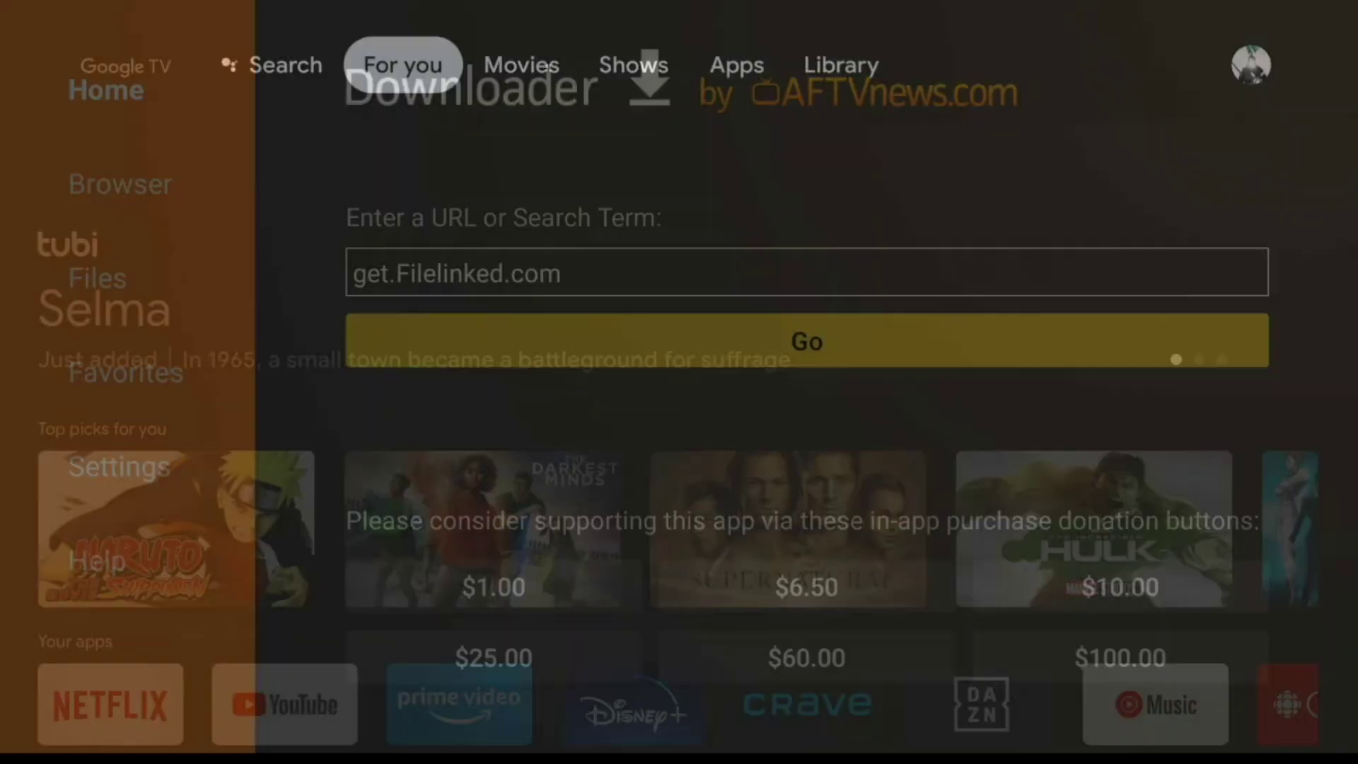
# - Launch FileLinked, grant storage access and dismiss the older-Android warning
pyautogui.press('Right')
pyautogui.press('Down')
pyautogui.press('Down')
pyautogui.press('Right')
pyautogui.press('Right')
pyautogui.press('Right')
pyautogui.press('Right')
pyautogui.press('Right')
pyautogui.press('Right')
pyautogui.press('Right')
pyautogui.press('Right')
pyautogui.press('Right')
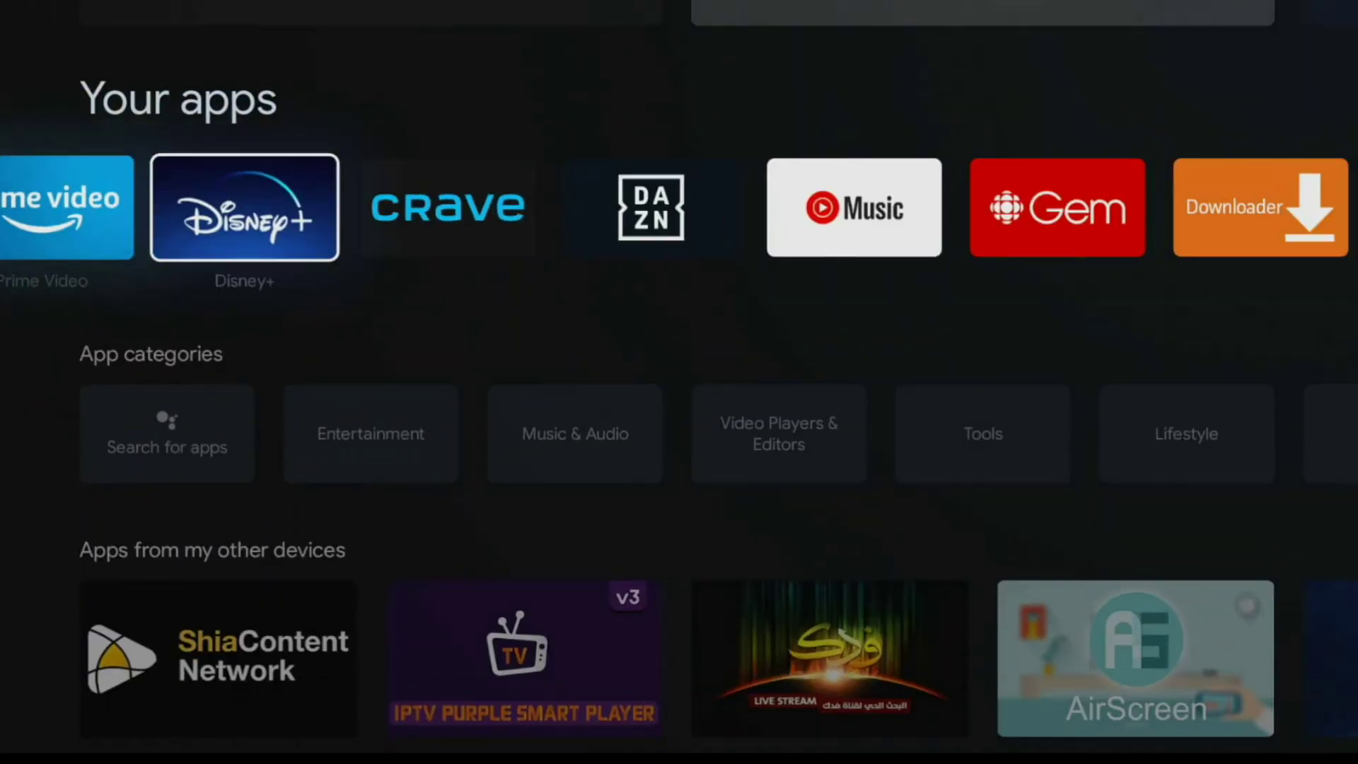
pyautogui.press('Return')
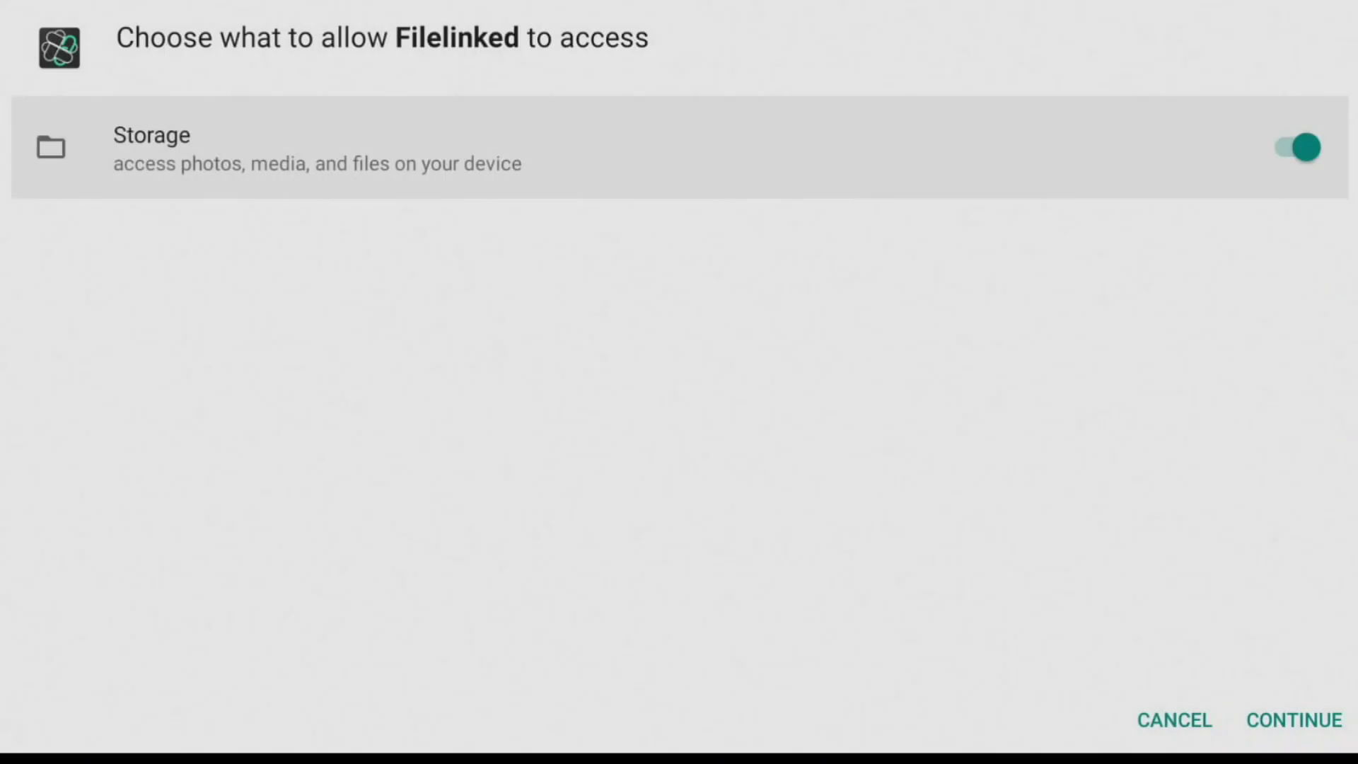
pyautogui.press('Down')
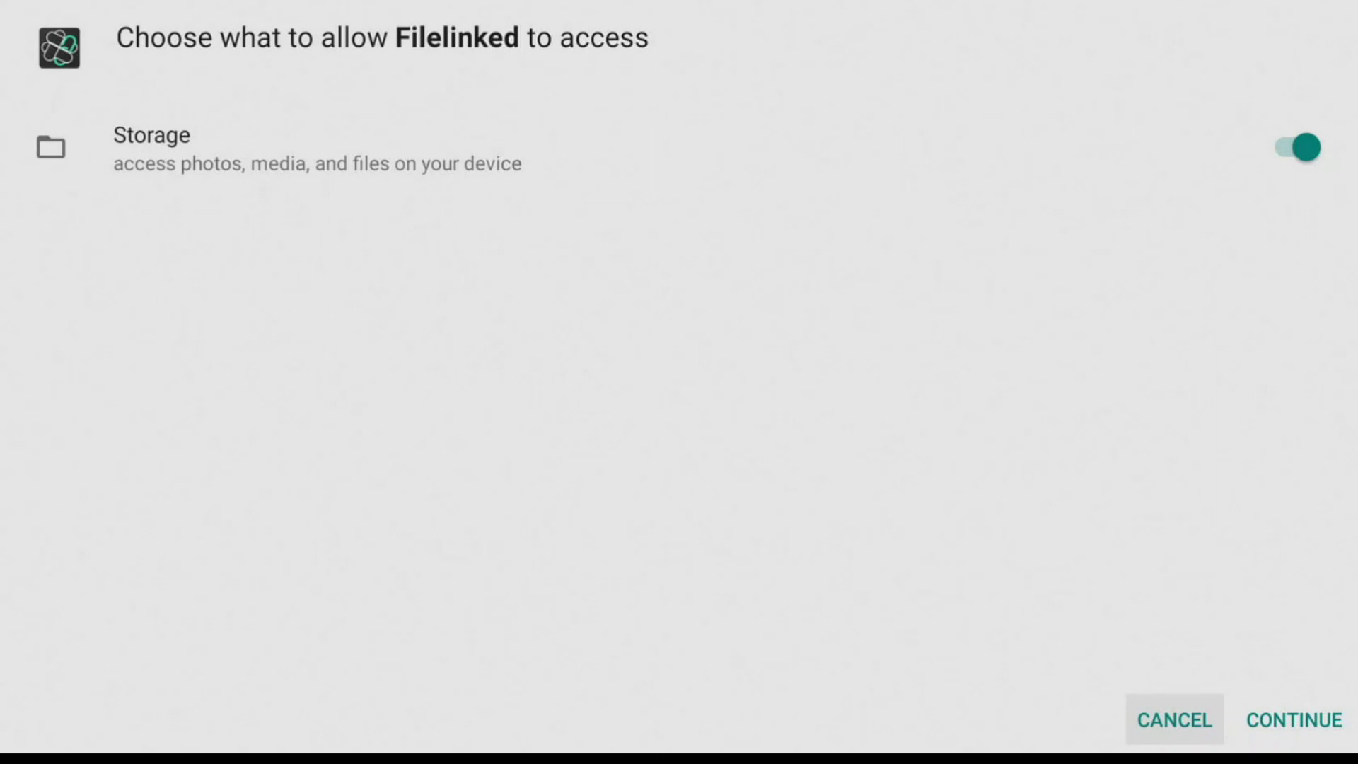
pyautogui.press('Right')
pyautogui.press('Return')
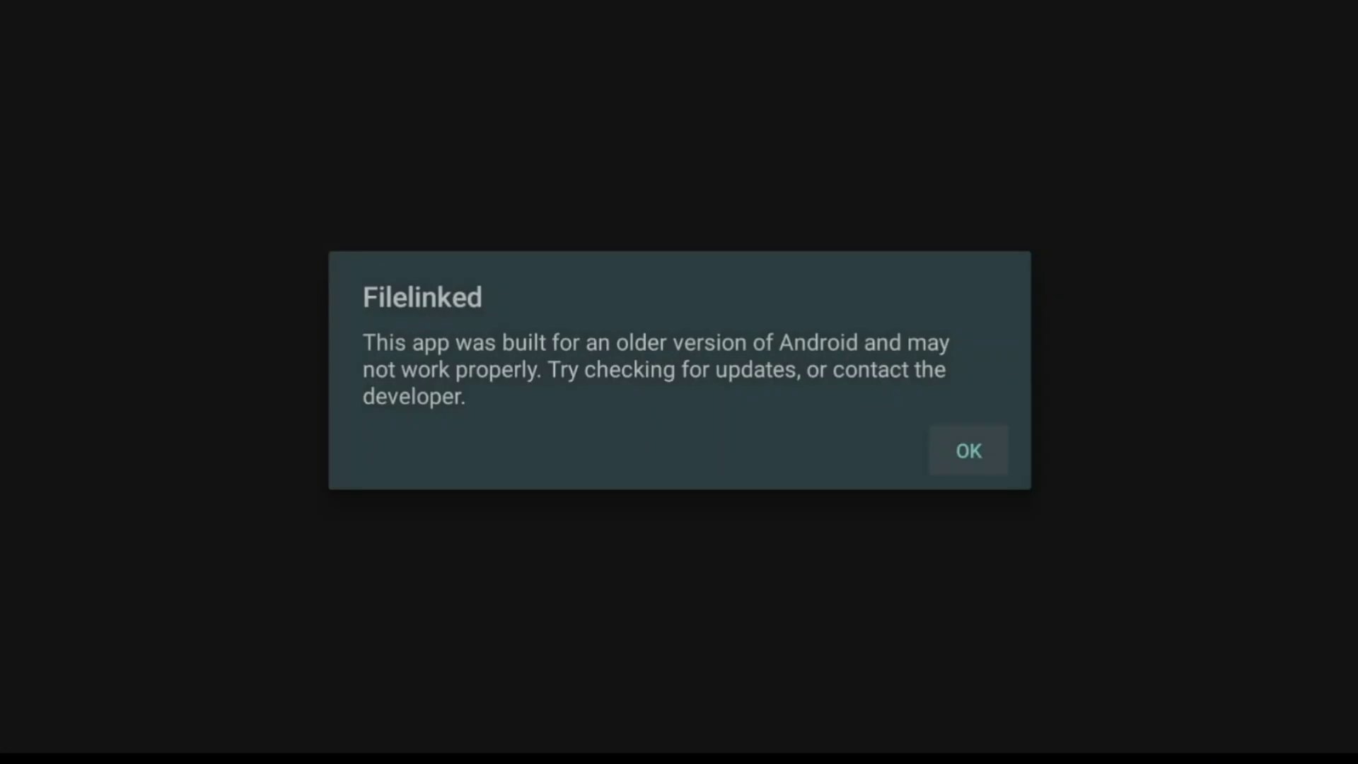
pyautogui.press('Return')
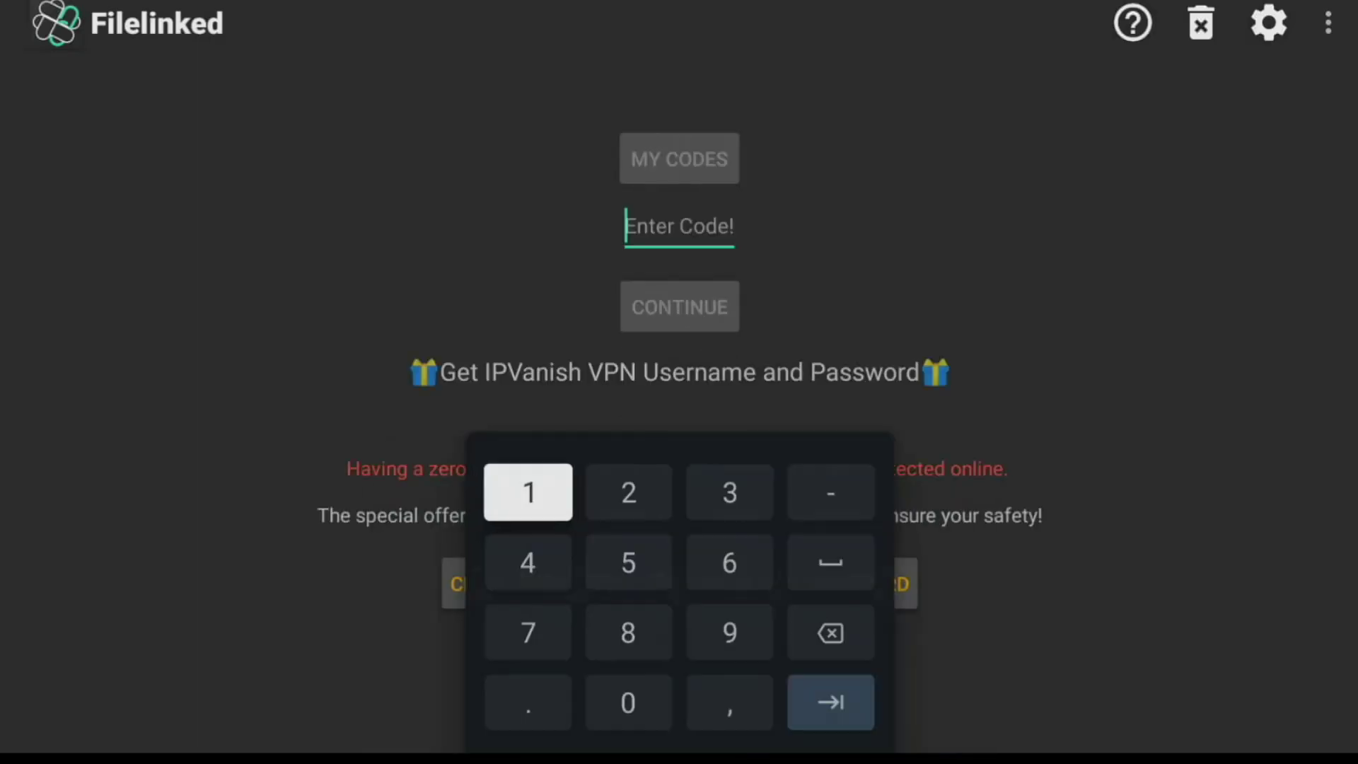
# - Enter store code 23119623 on the FileLinked keypad
pyautogui.press('Right')
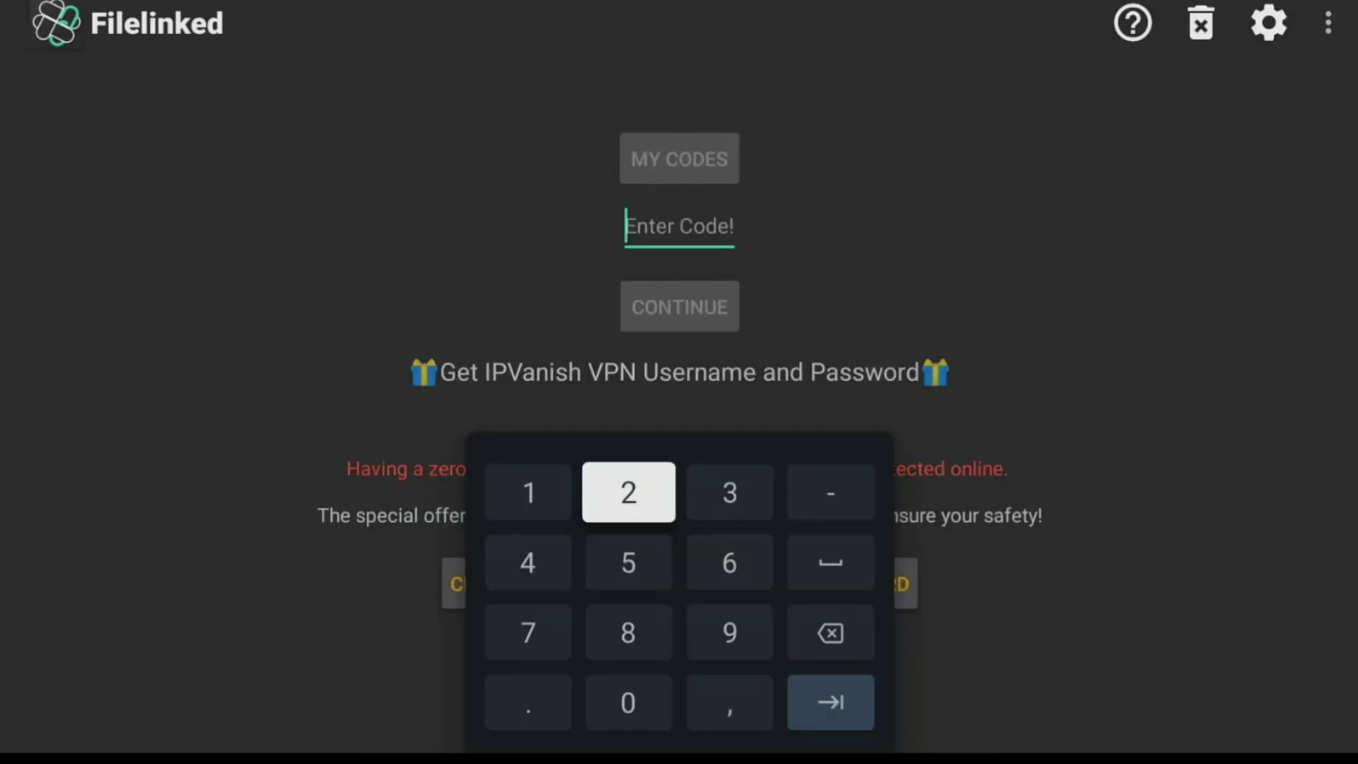
pyautogui.press('Return')
pyautogui.press('Left')
pyautogui.press('Right')
pyautogui.press('Right')
pyautogui.press('Return')
pyautogui.press('Left')
pyautogui.press('Left')
pyautogui.press('Return')
pyautogui.press('Return')
pyautogui.press('Down')
pyautogui.press('Right')
pyautogui.press('Right')
pyautogui.press('Down')
pyautogui.press('Return')
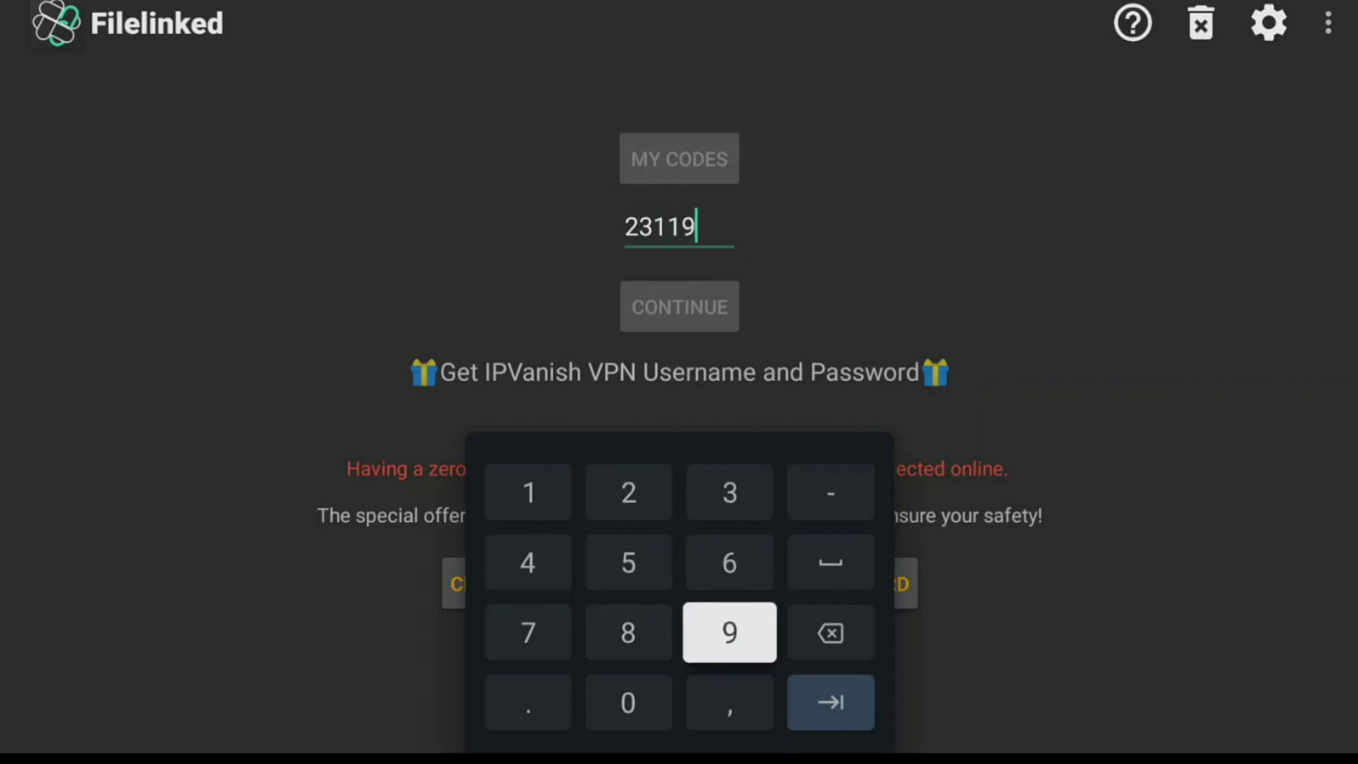
pyautogui.press('Up')
pyautogui.press('Return')
pyautogui.press('Left')
pyautogui.press('Up')
pyautogui.press('Return')
pyautogui.press('Right')
pyautogui.press('Return')
pyautogui.press('Down')
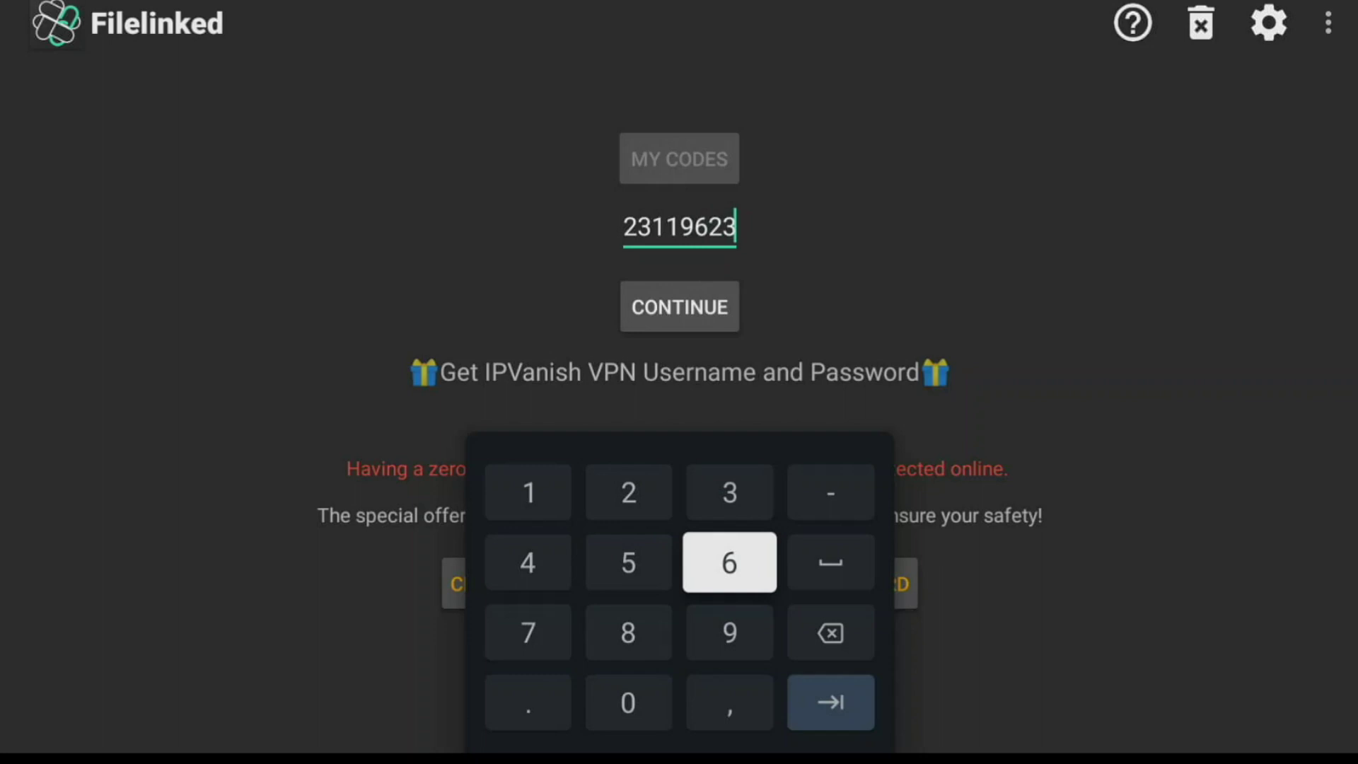
pyautogui.press('Down')
pyautogui.press('Down')
pyautogui.press('Right')
pyautogui.press('Return')
pyautogui.press('Return')
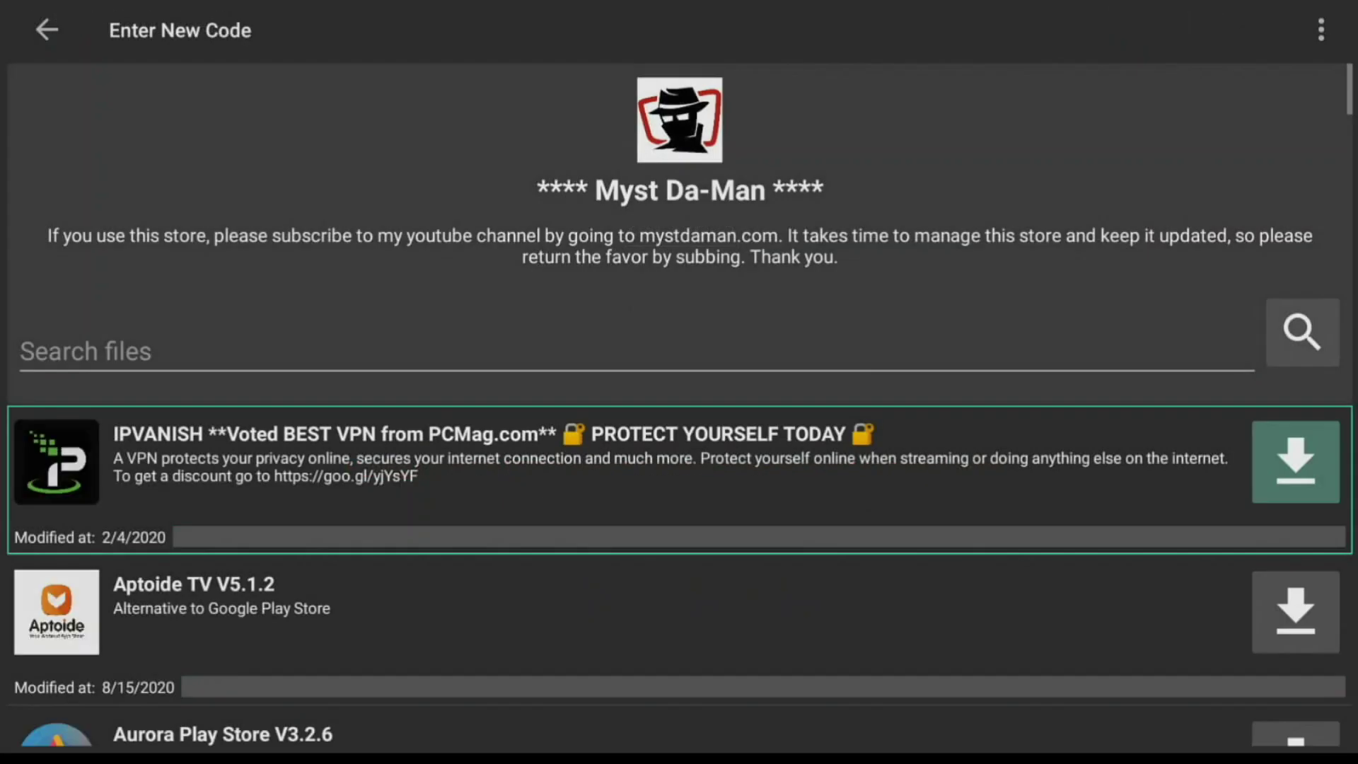
# - Dismiss the store disclaimer and download BeeTV V2.5.9 from the app list
pyautogui.press('Down')
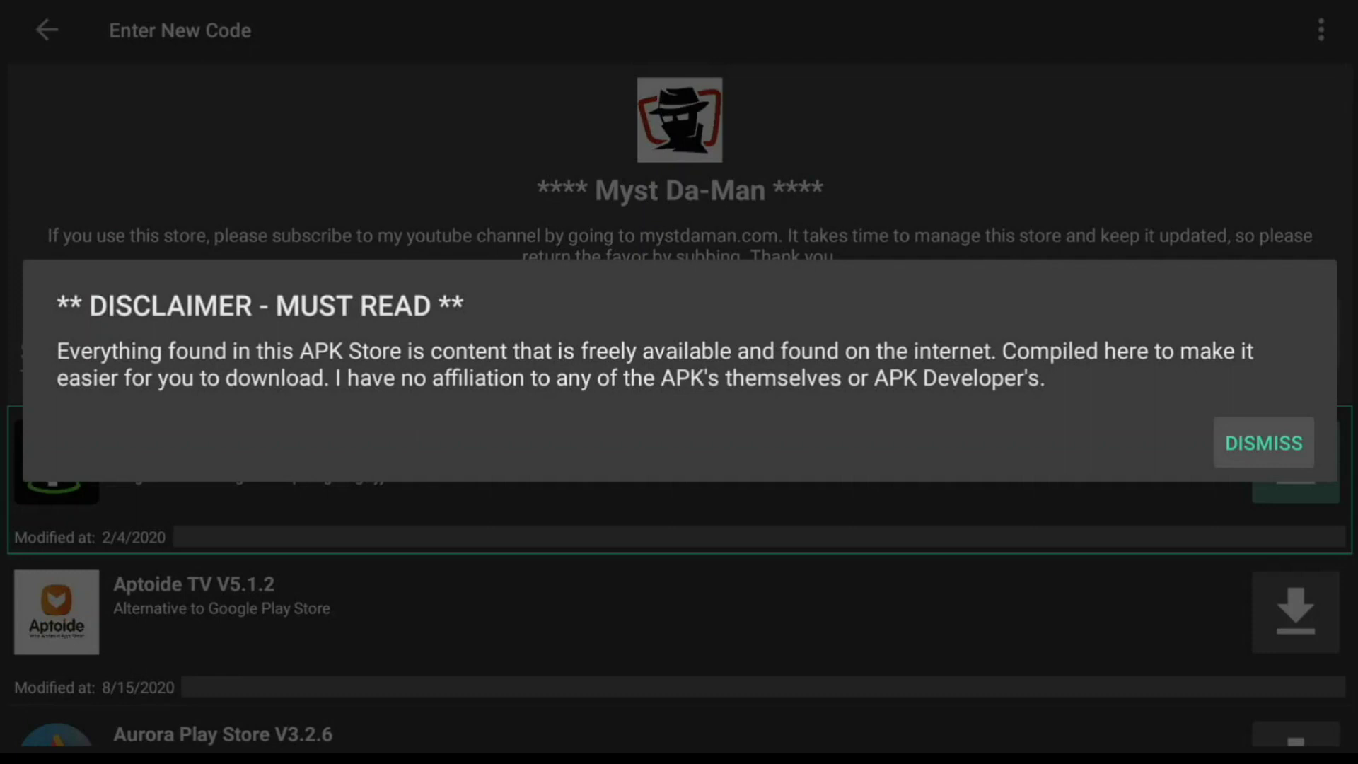
pyautogui.press('Return')
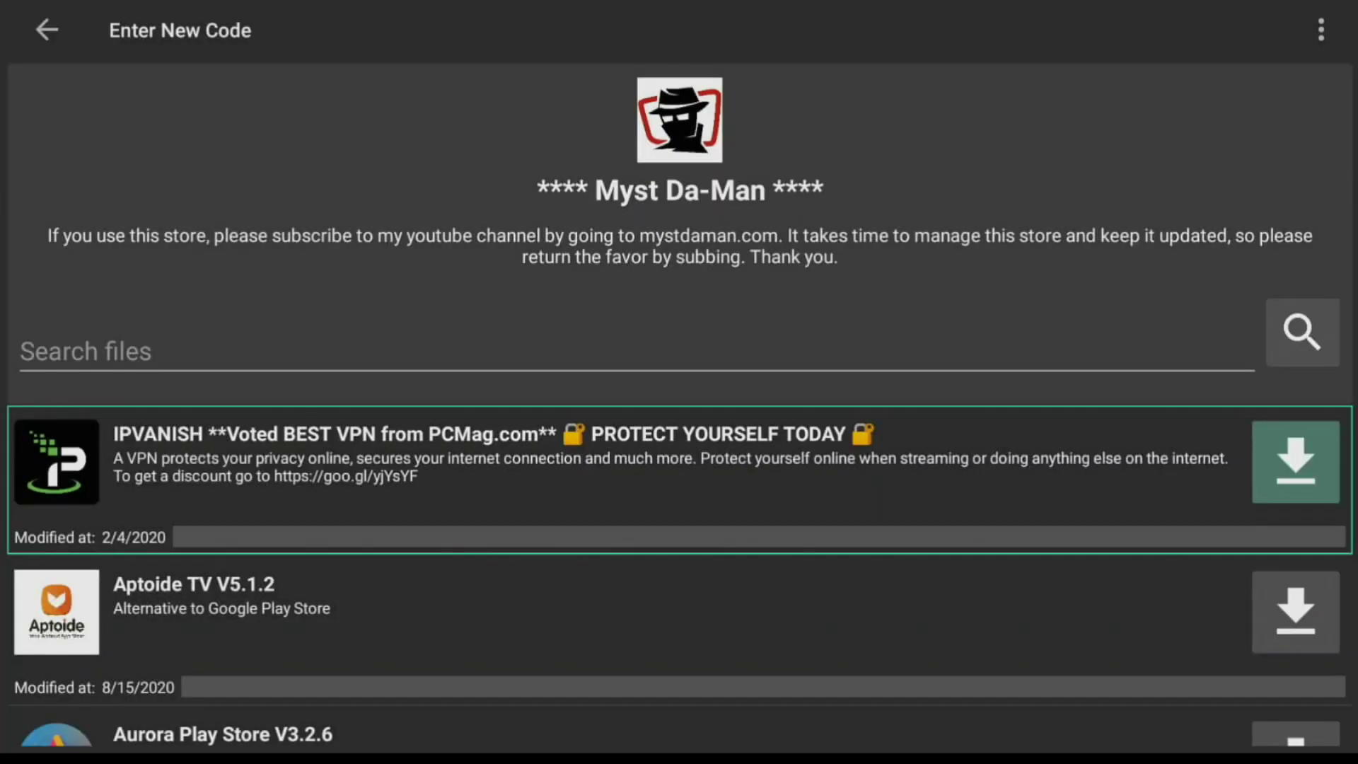
pyautogui.press('Down')
pyautogui.press('Down')
pyautogui.press('Down')
pyautogui.press('Down')
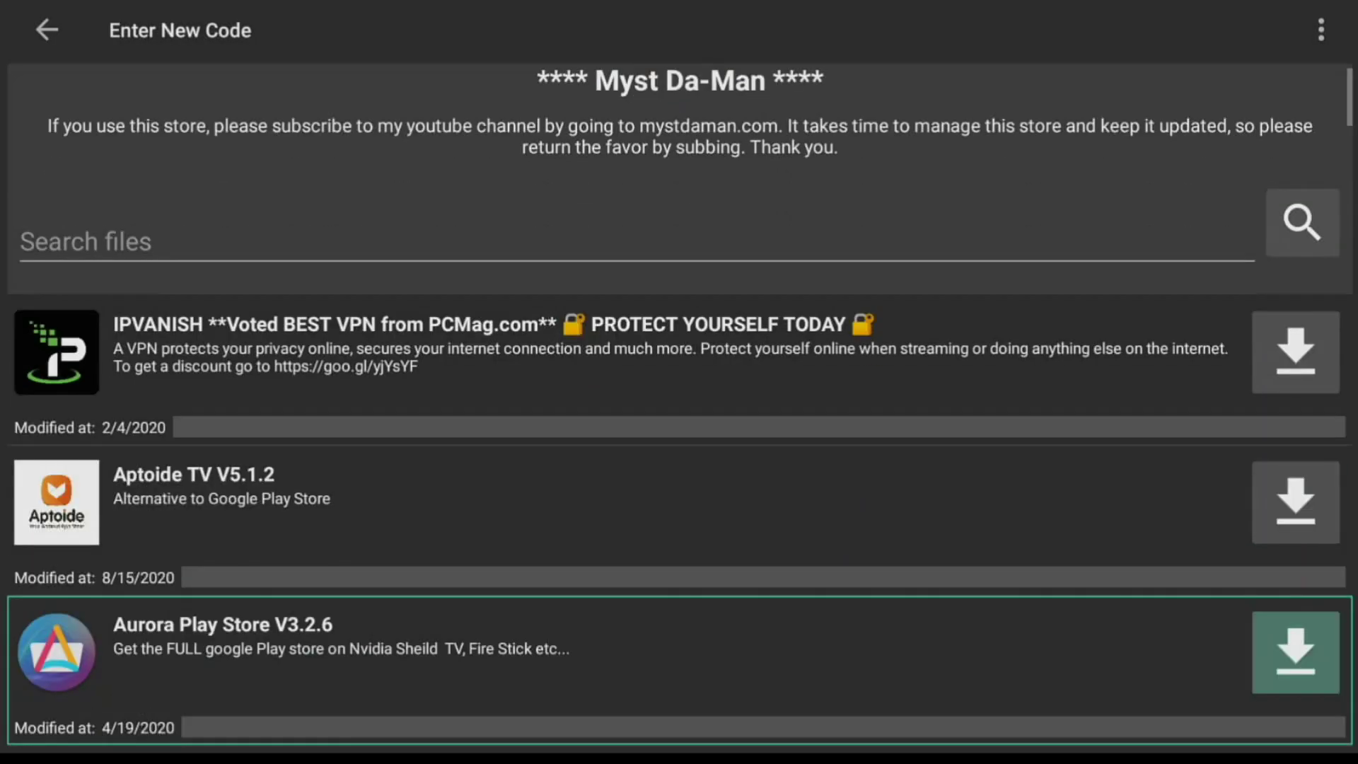
pyautogui.press('Down')
pyautogui.press('Down')
pyautogui.press('Down')
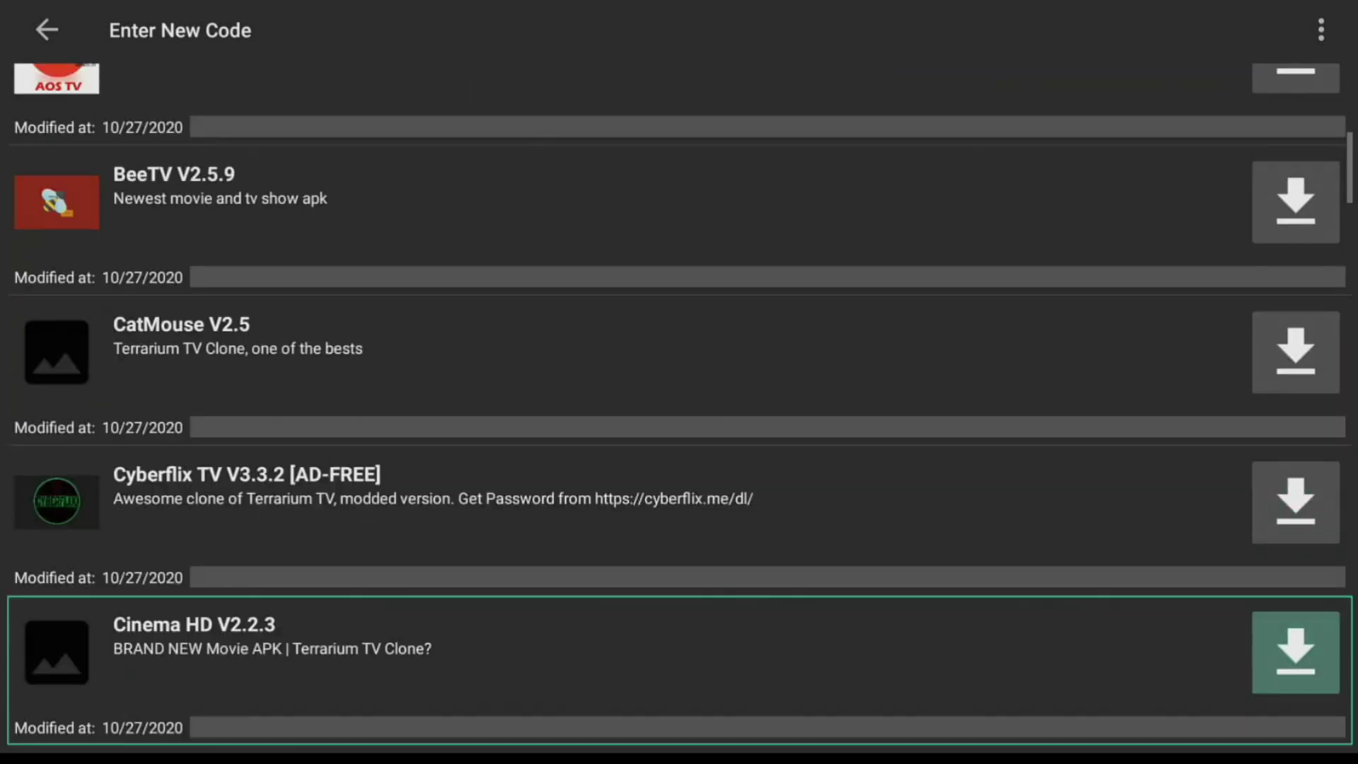
pyautogui.press('Up')
pyautogui.press('Up')
pyautogui.press('Up')
pyautogui.press('Return')
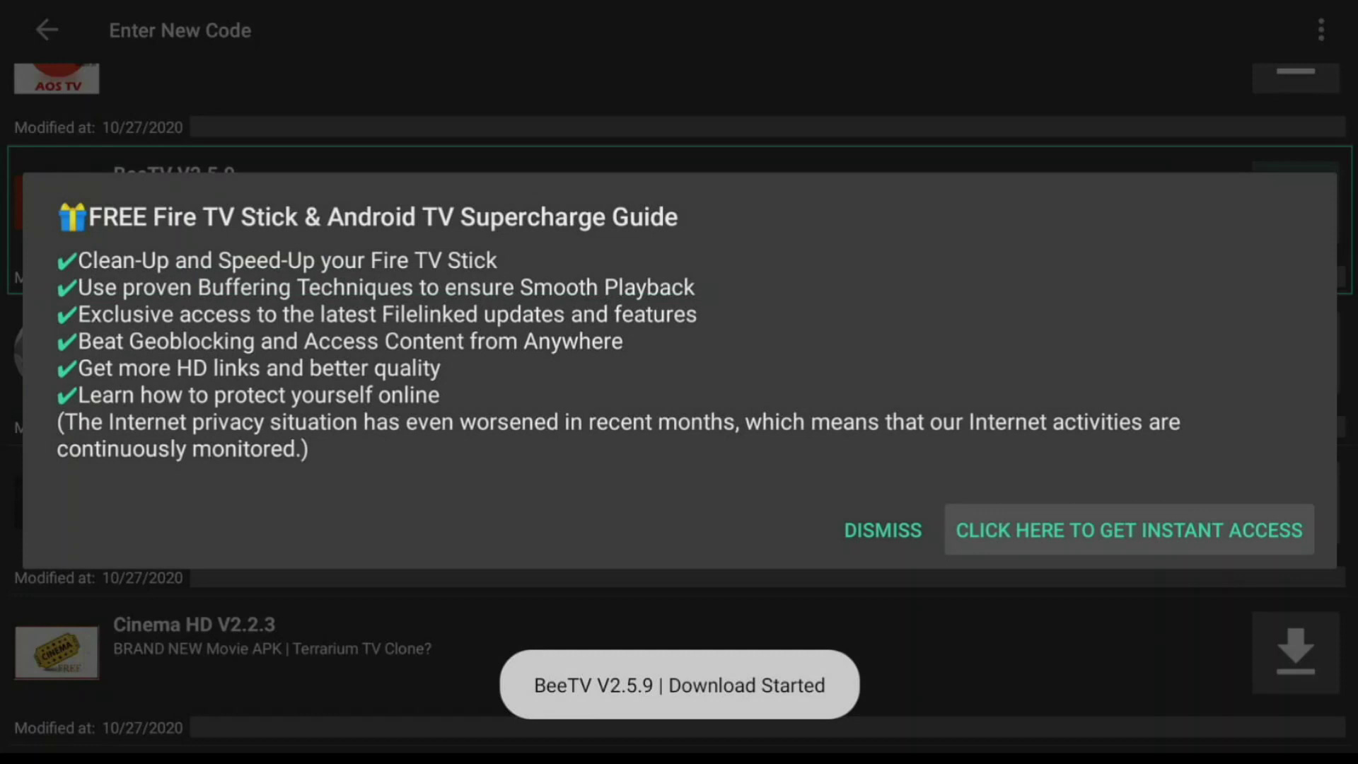
# - Dismiss the promo, start BeeTV's install and allow Filelinked to install unknown apps
pyautogui.press('Left')
pyautogui.press('Return')
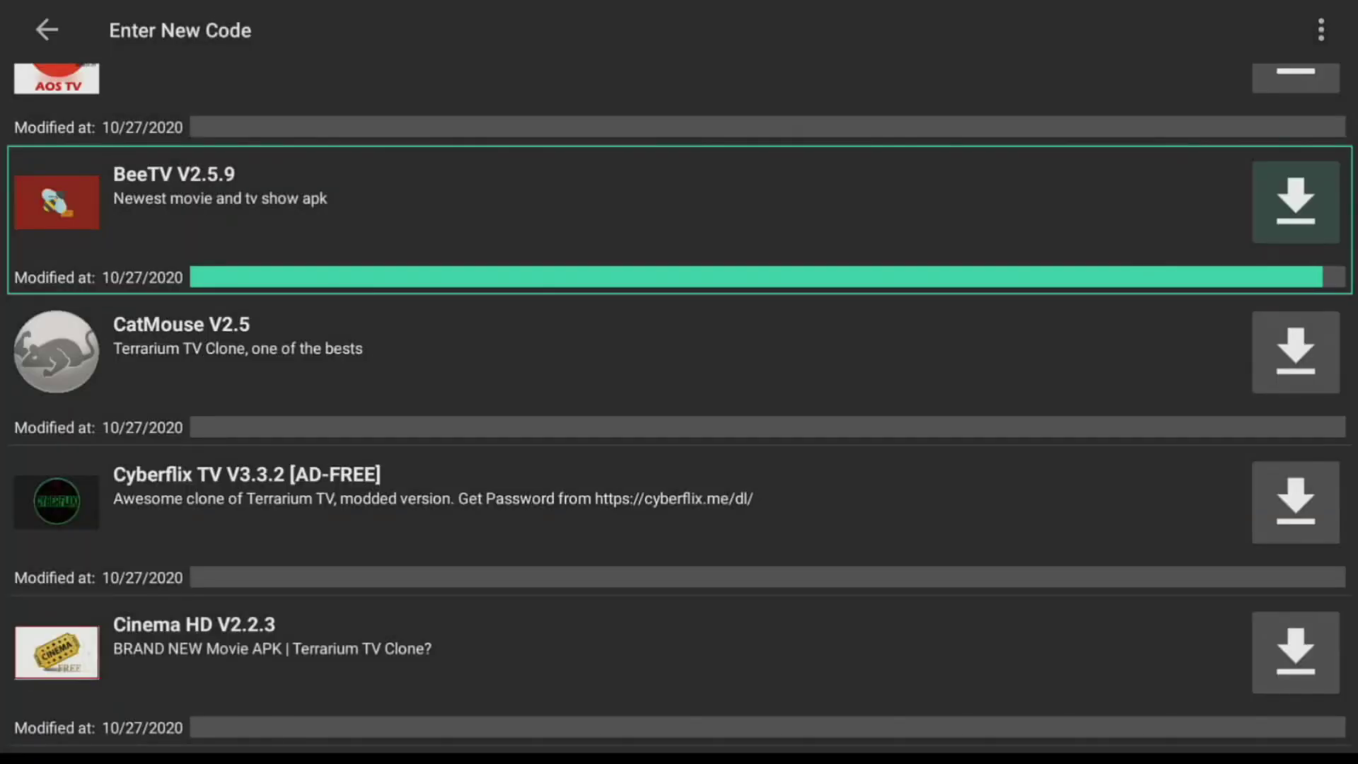
pyautogui.press('Return')
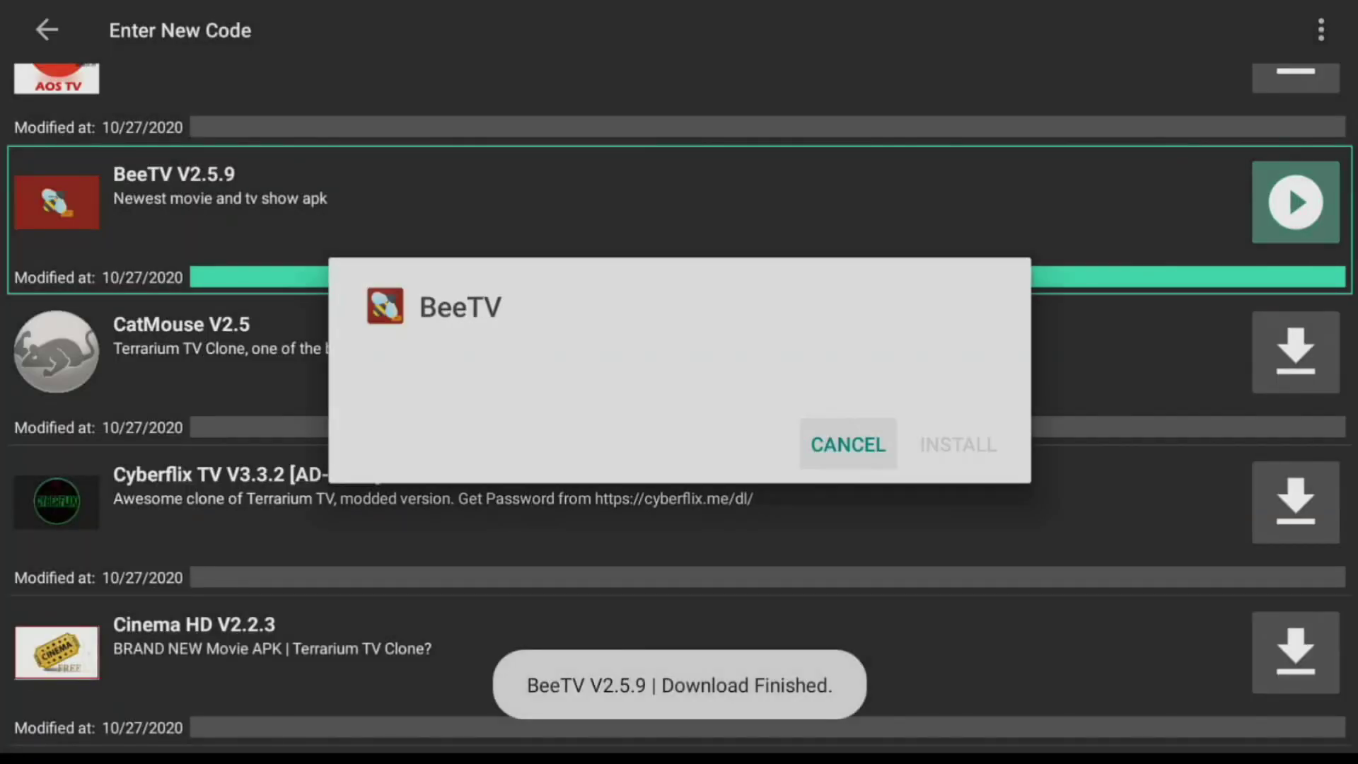
pyautogui.press('Return')
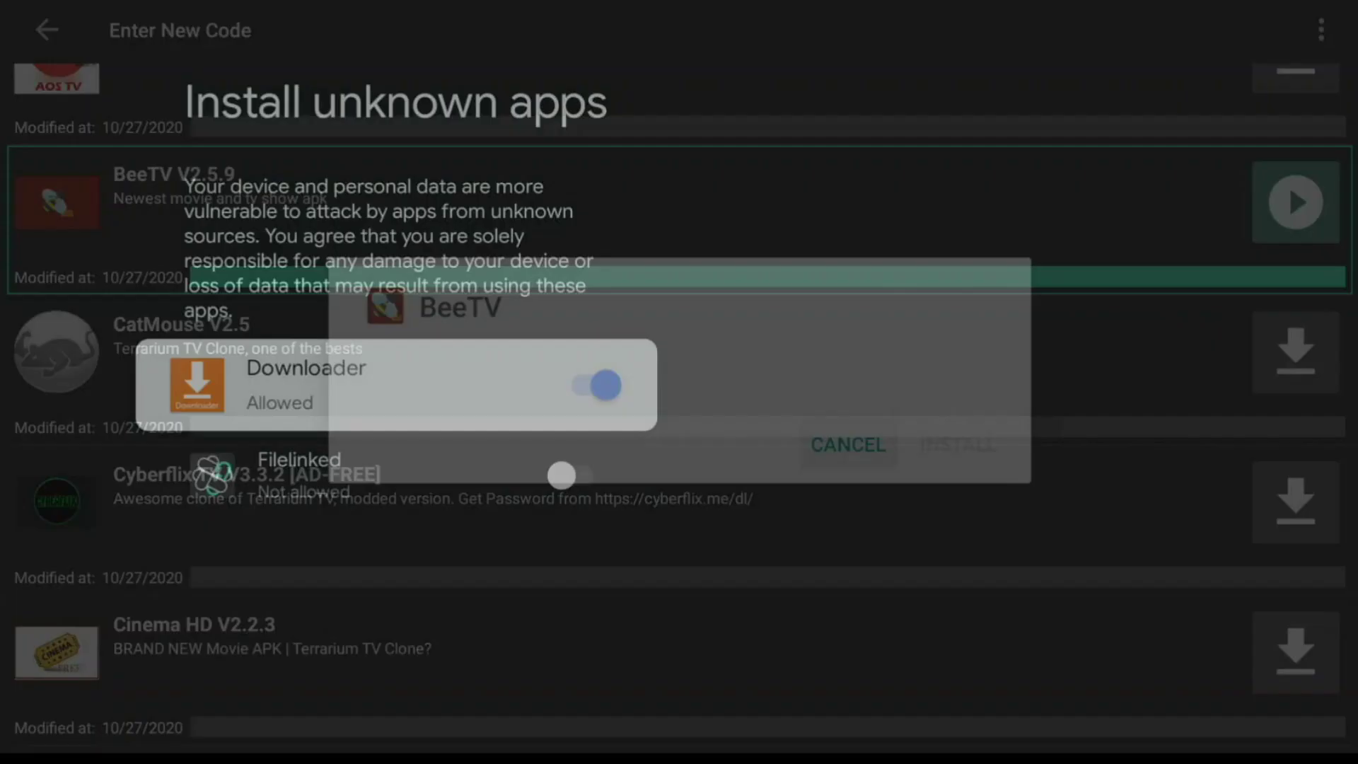
pyautogui.press('Down')
pyautogui.press('Return')
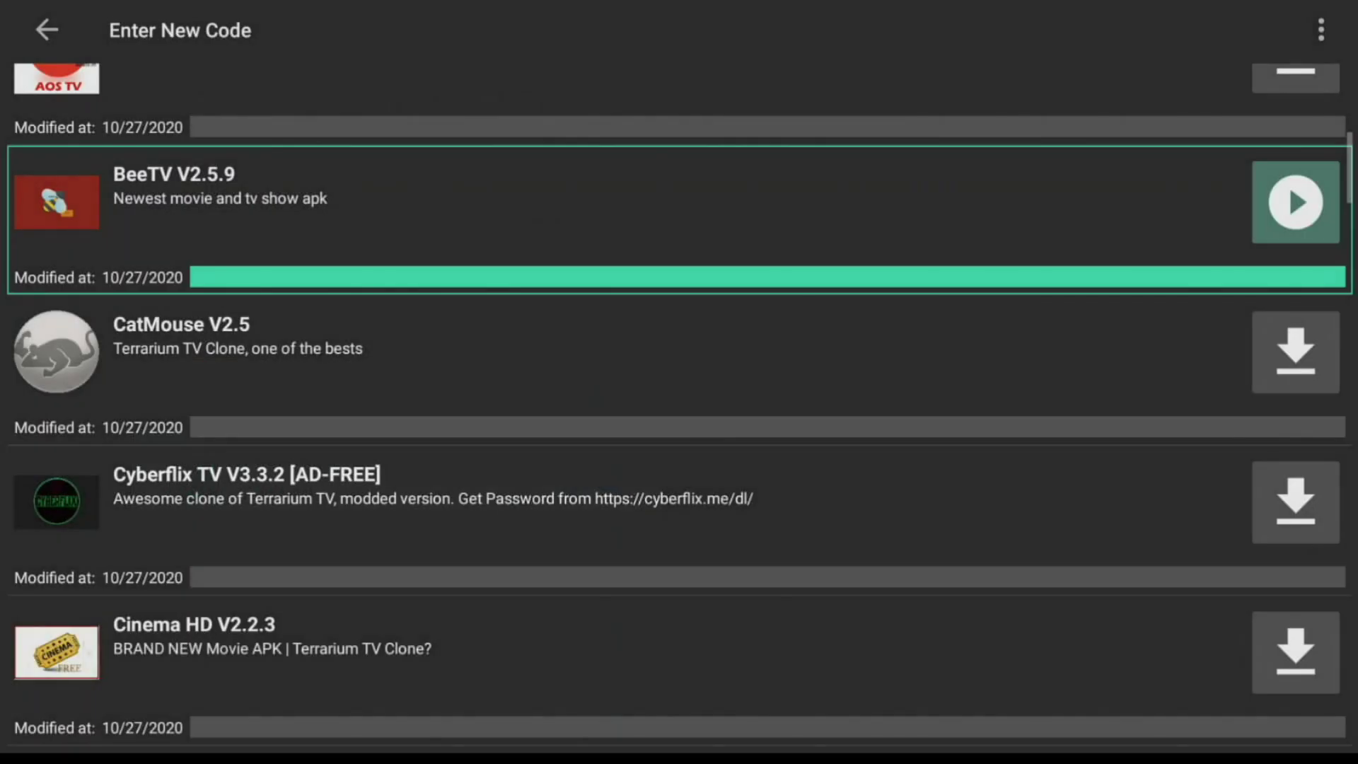
# - Install BeeTV and return to the Google TV home screen's apps row
pyautogui.press('Return')
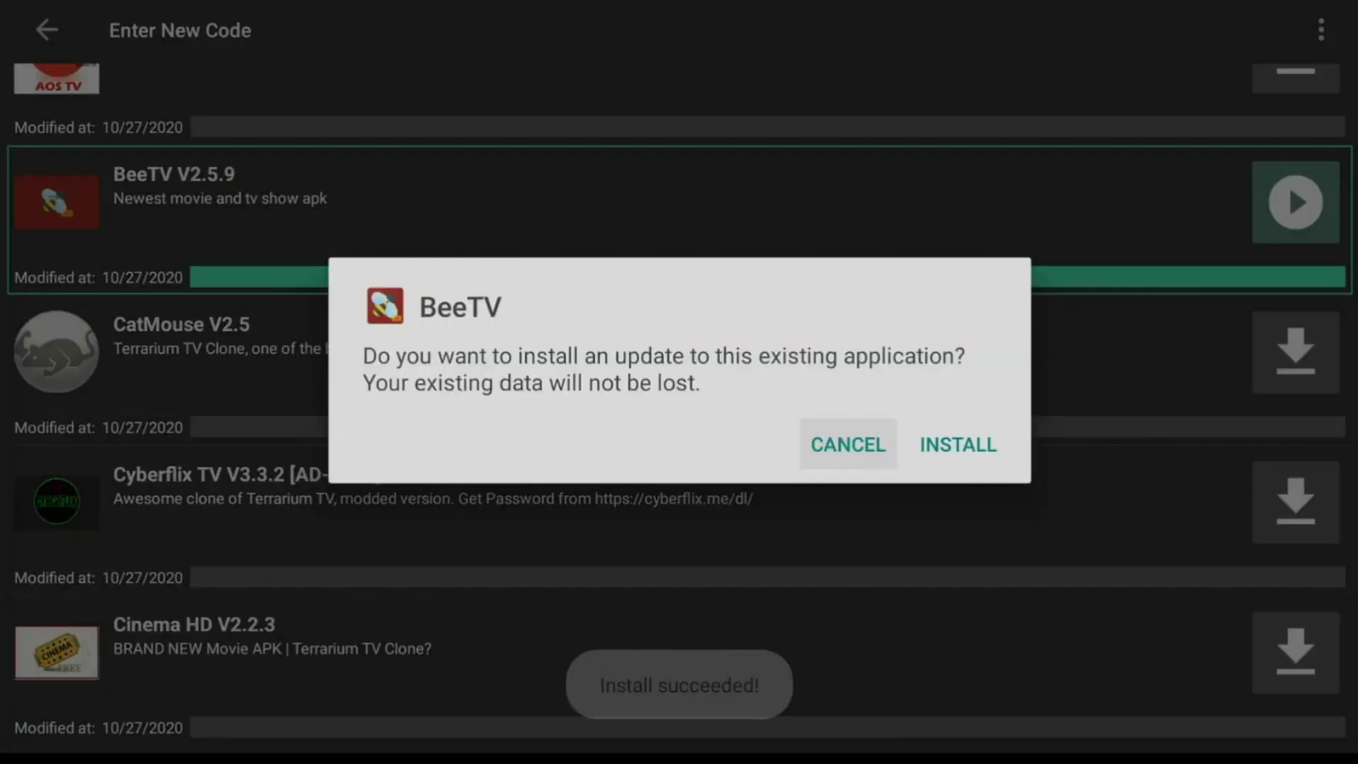
pyautogui.press('Right')
pyautogui.press('Return')
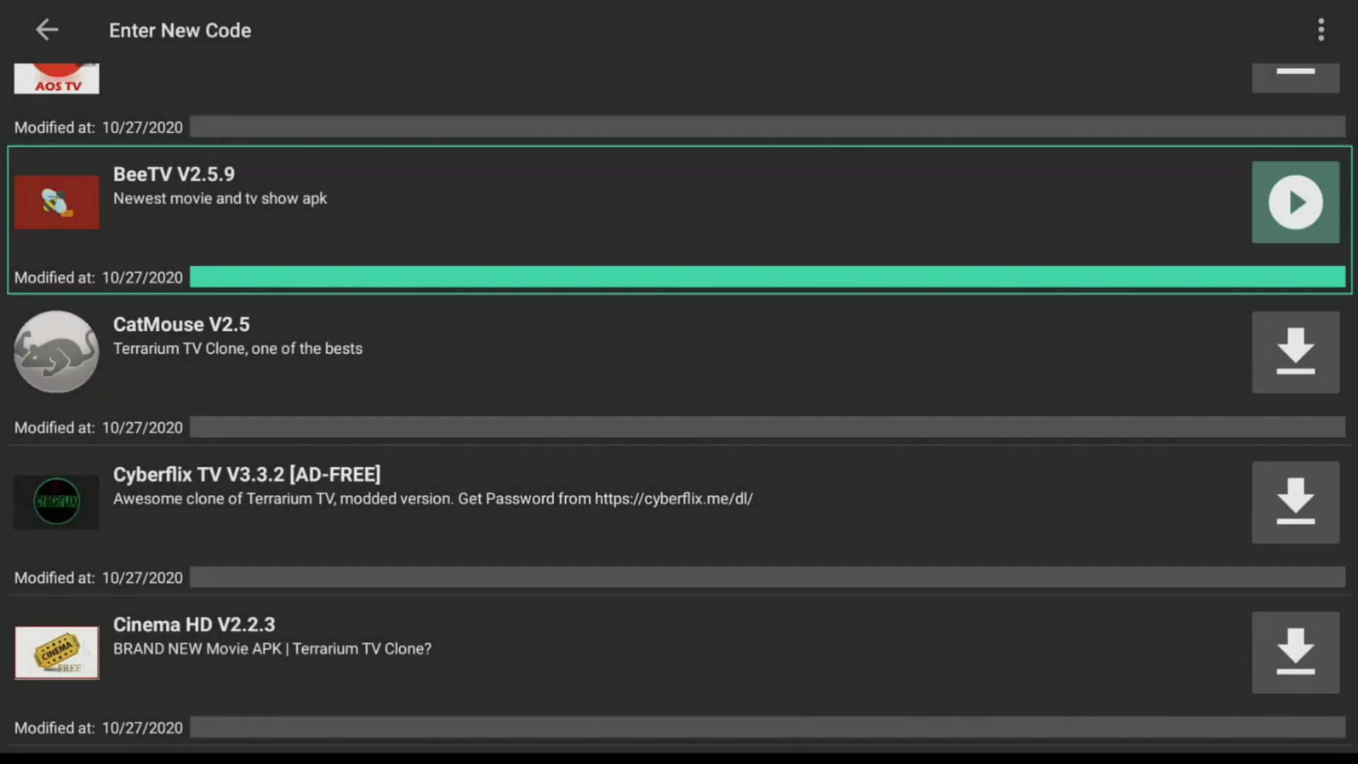
pyautogui.press('Escape')
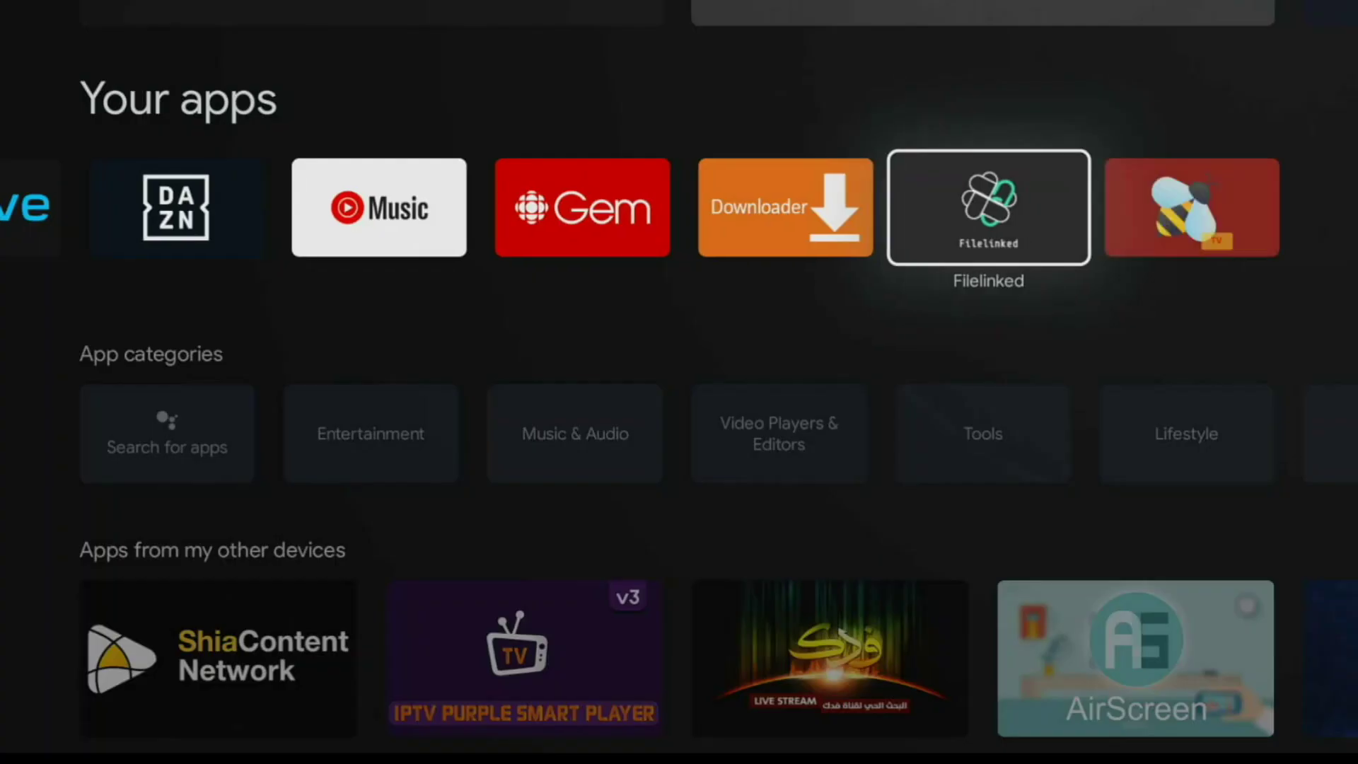
pyautogui.press('Right')
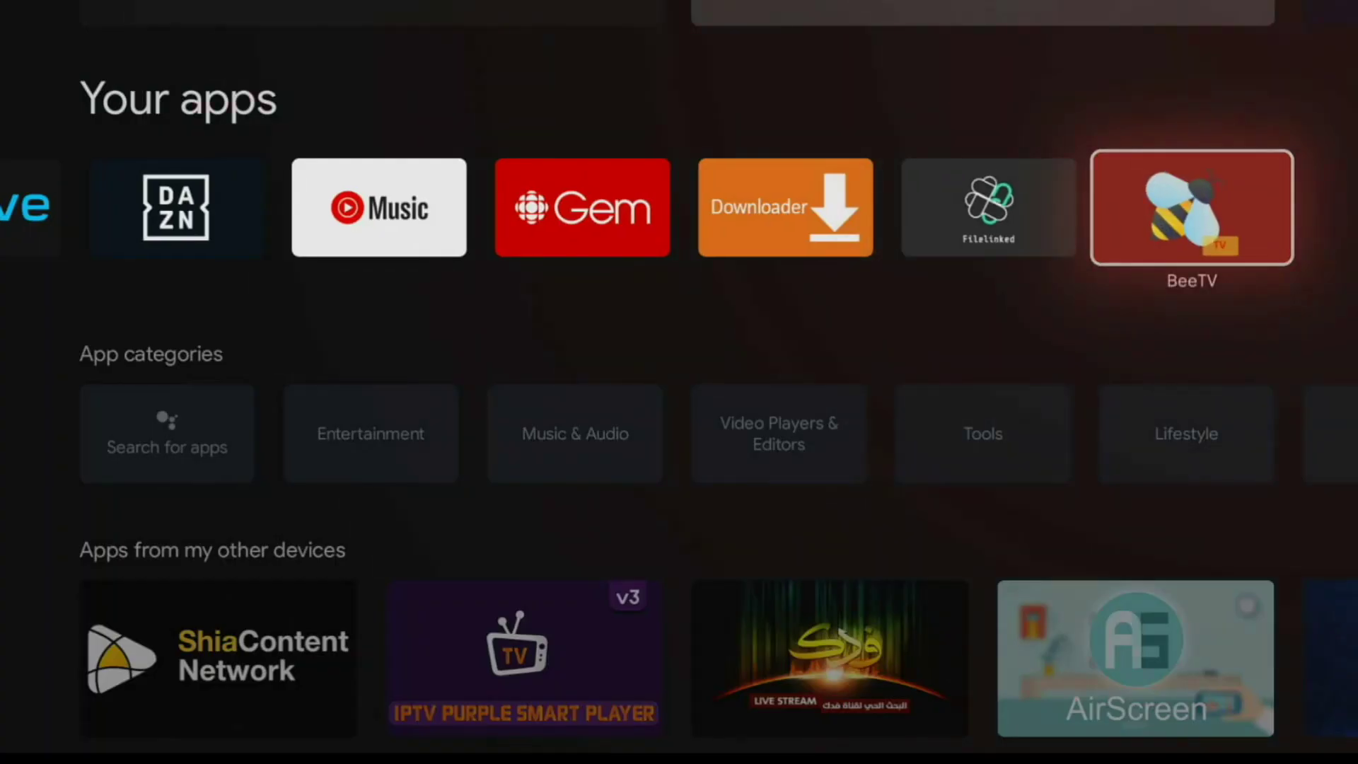